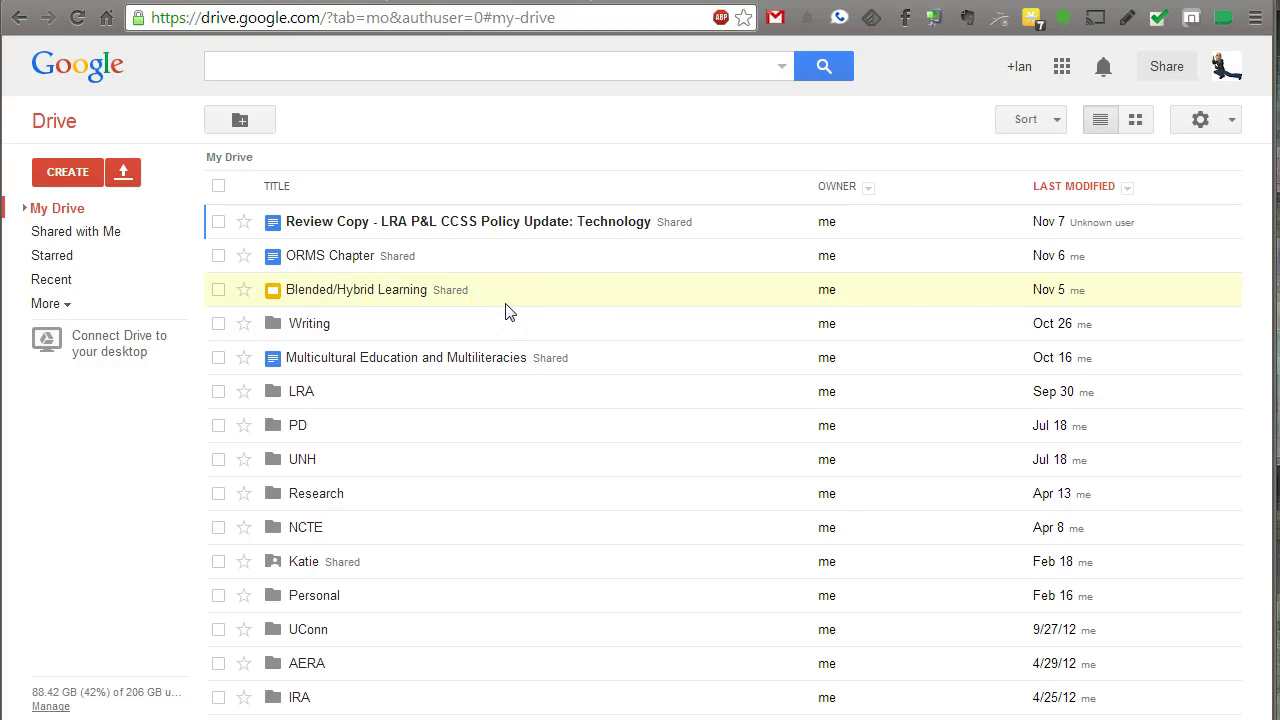
pyautogui.moveTo(551, 221); pyautogui.dragTo(232, 18)
pyautogui.click(232, 18)
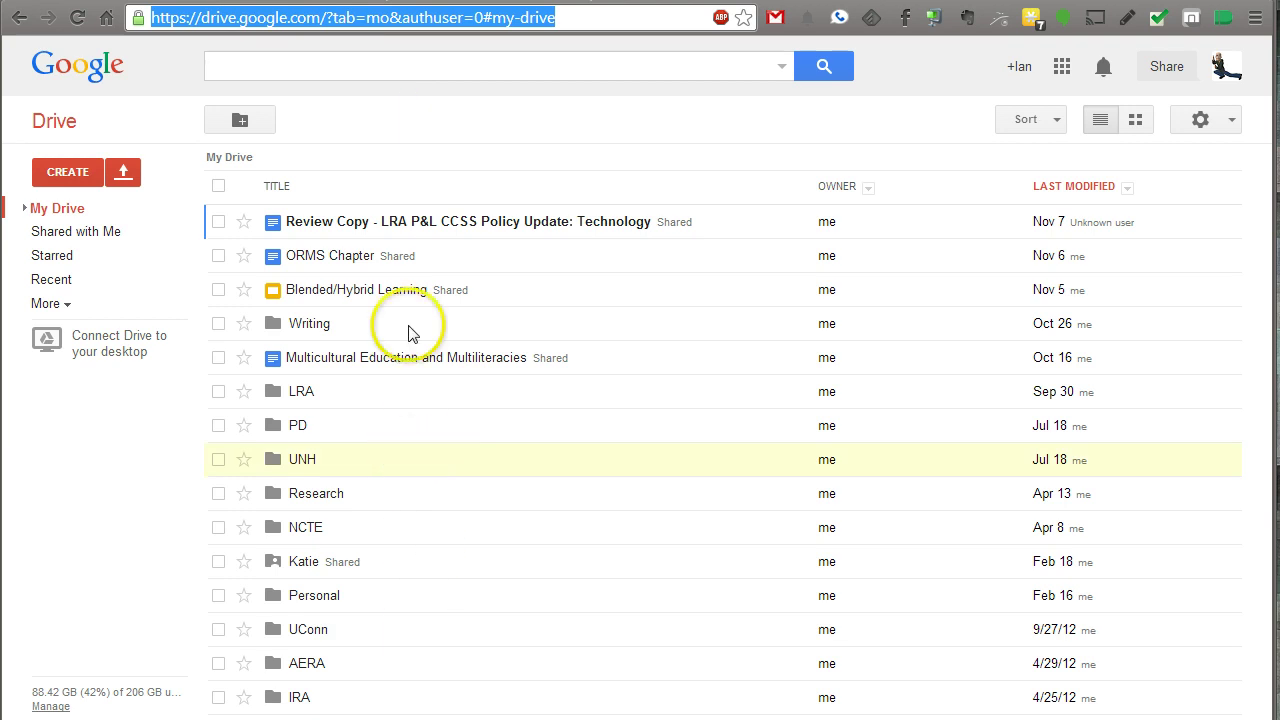
pyautogui.click(392, 120)
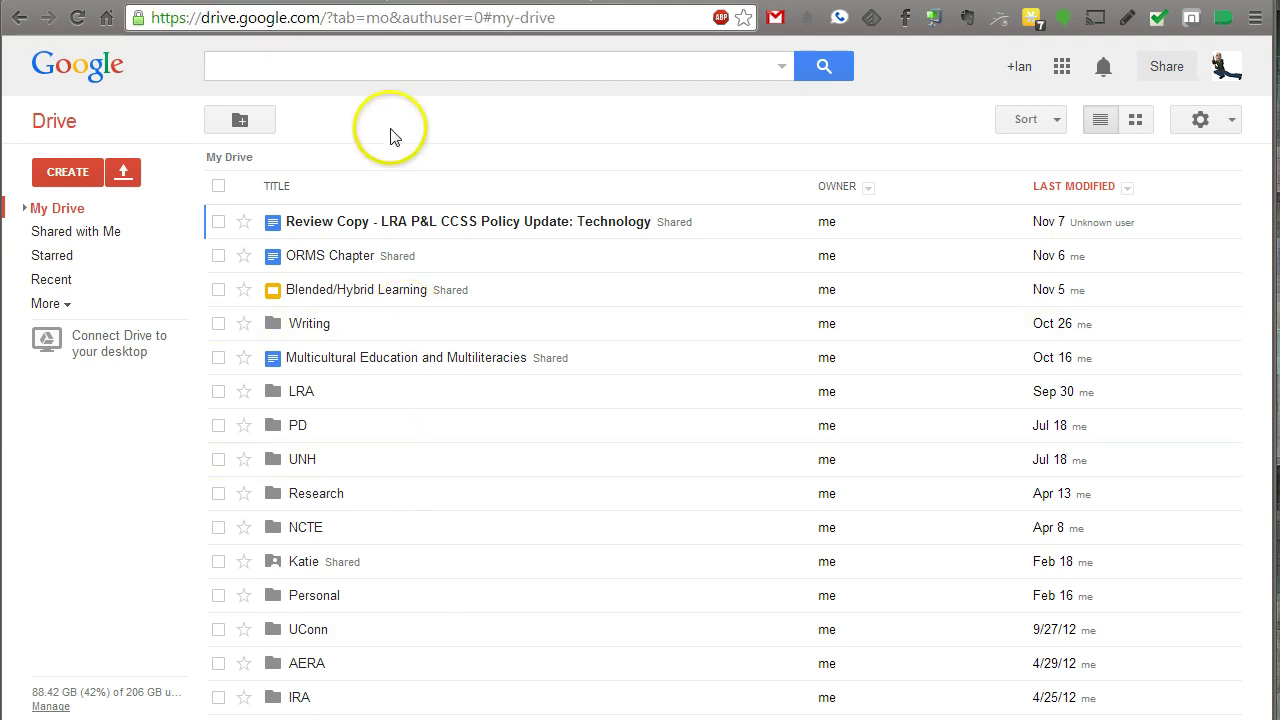
# Step: Create a new presentation from Drive and apply the Biz theme to it
pyautogui.click(68, 172)
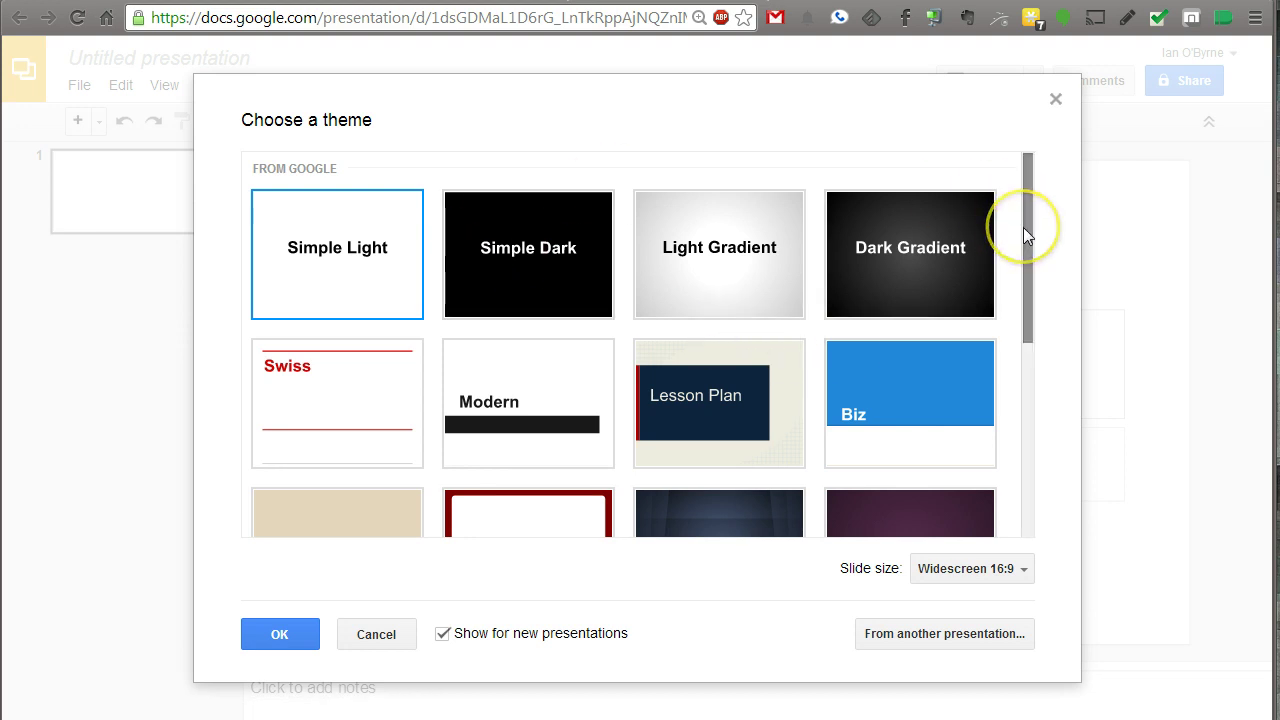
pyautogui.moveTo(1023, 227); pyautogui.dragTo(1023, 228)
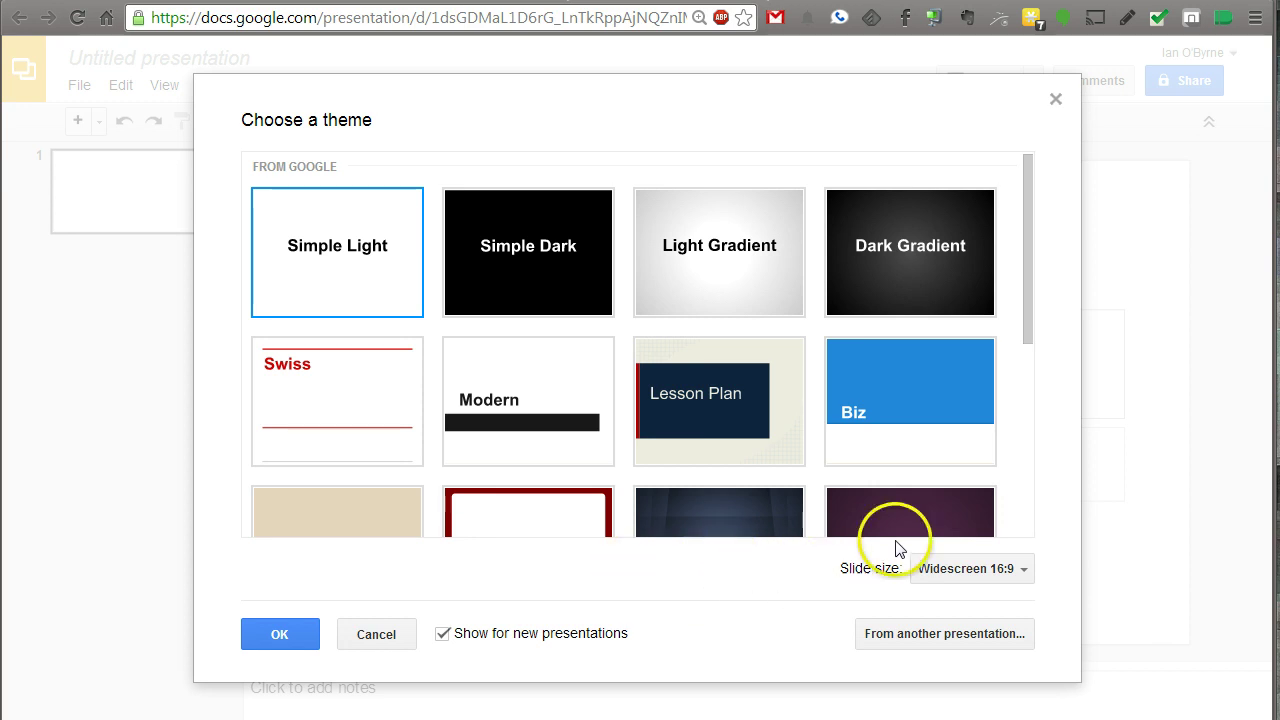
pyautogui.moveTo(1032, 338)
pyautogui.mouseDown()
pyautogui.moveTo(1028, 436)
pyautogui.moveTo(1029, 337)
pyautogui.mouseUp()
pyautogui.click(864, 360)
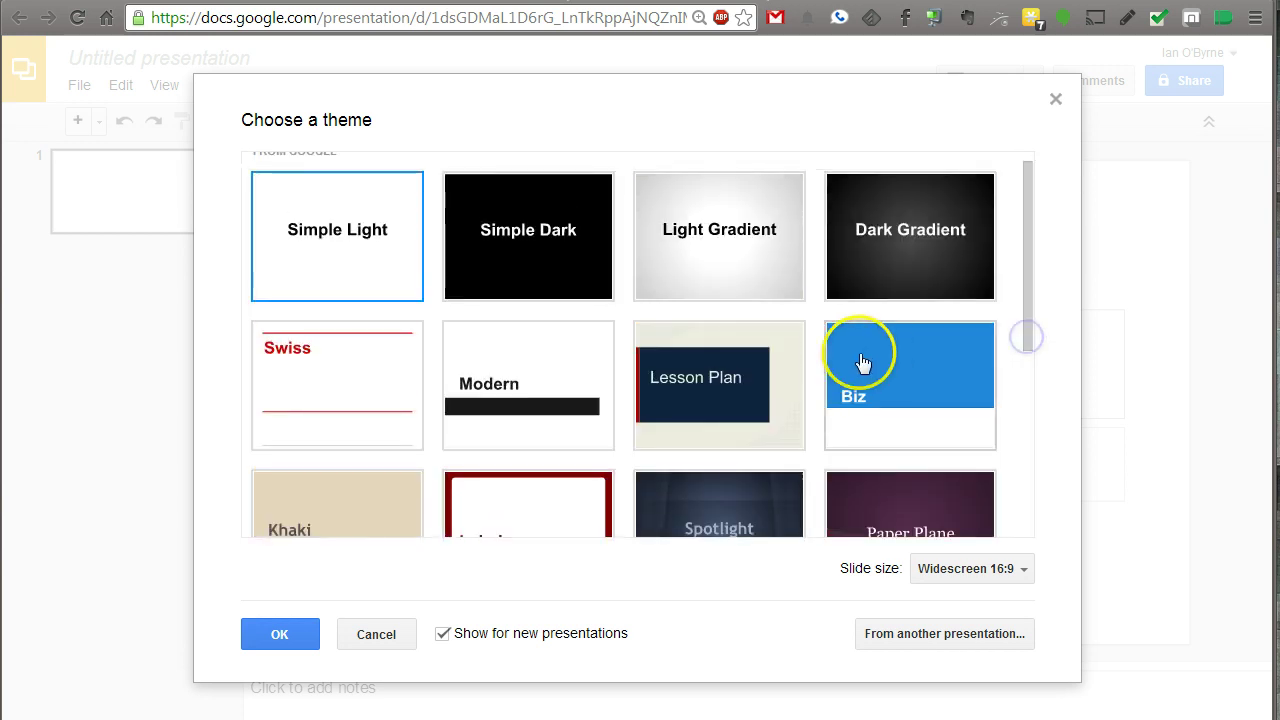
pyautogui.click(286, 632)
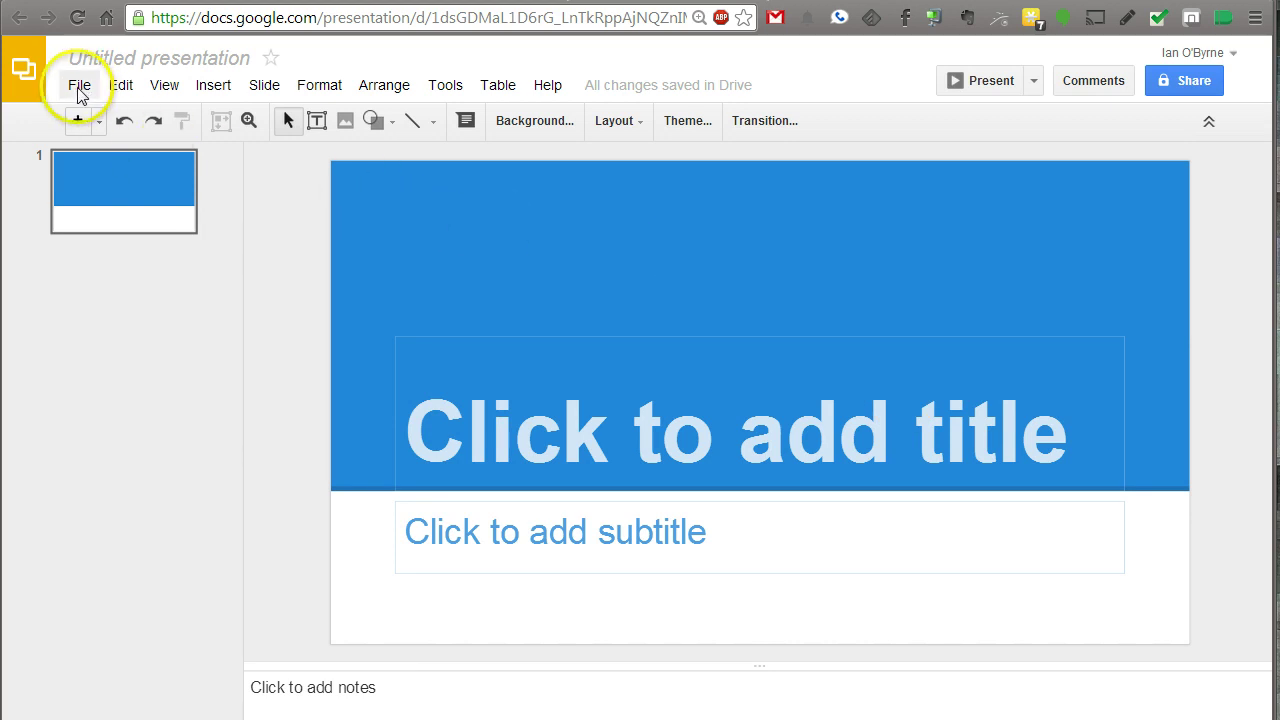
pyautogui.click(212, 87)
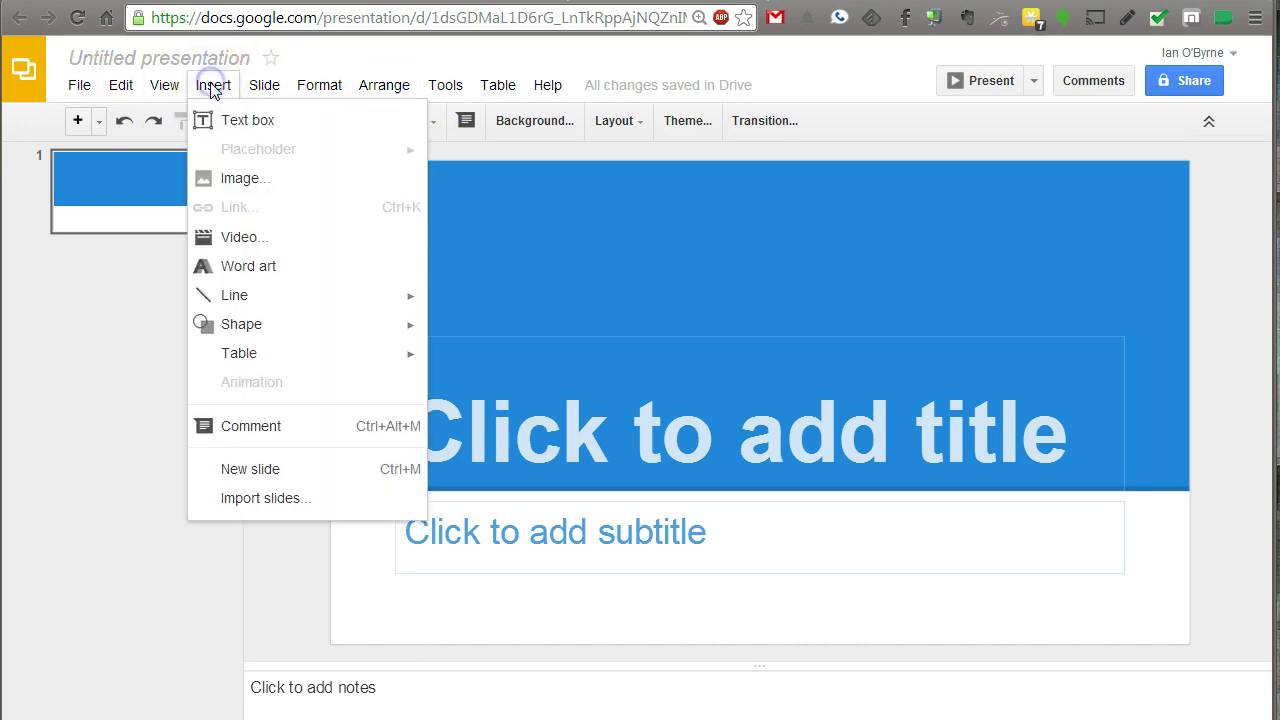
pyautogui.moveTo(257, 362)
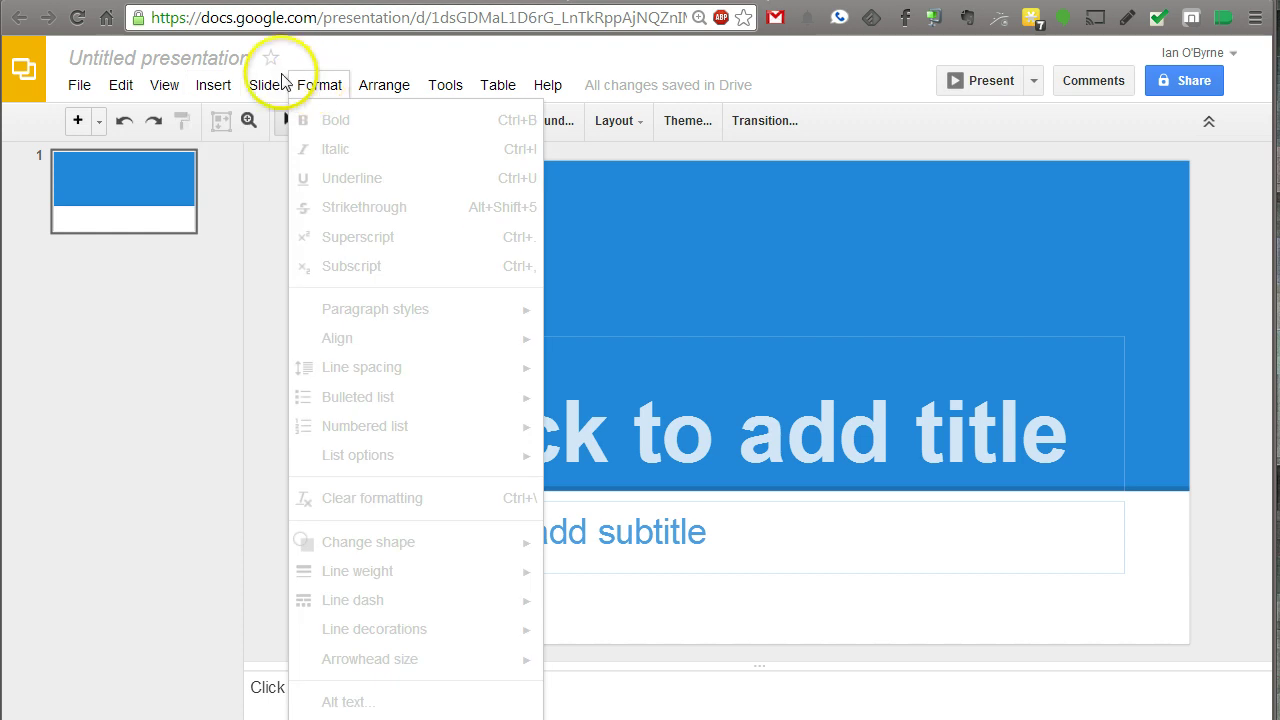
pyautogui.moveTo(92, 85)
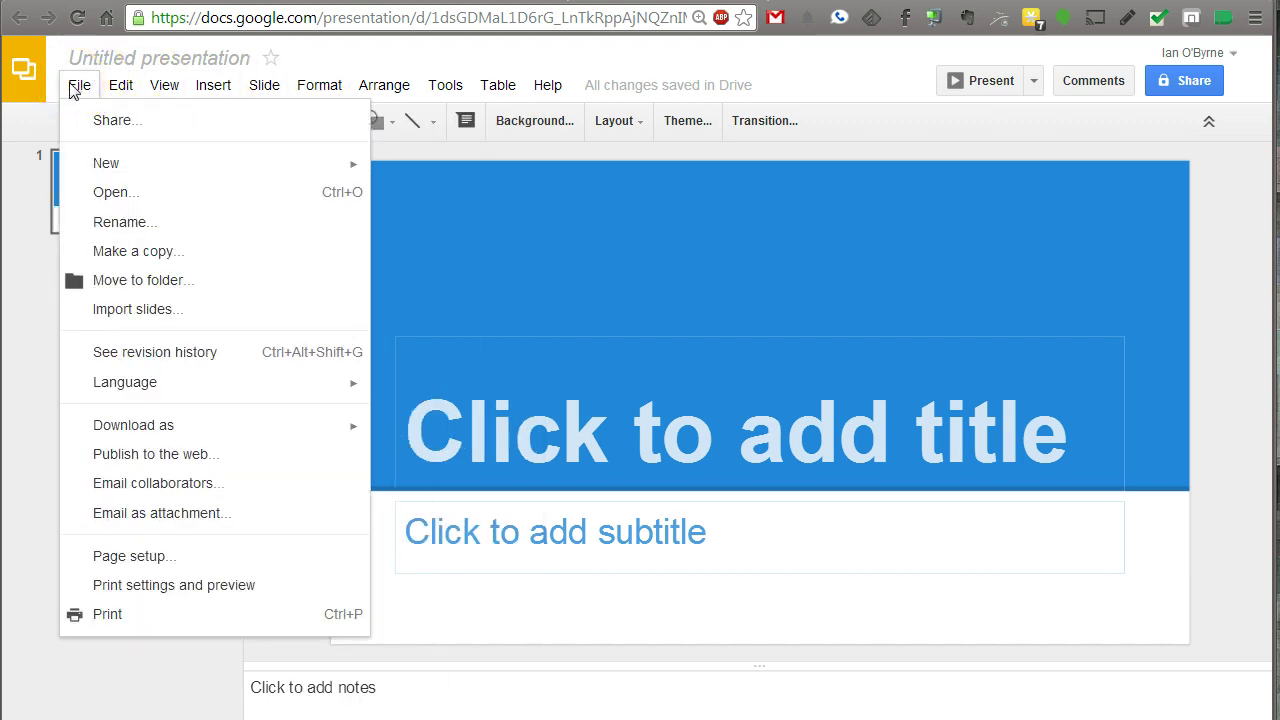
pyautogui.moveTo(172, 427)
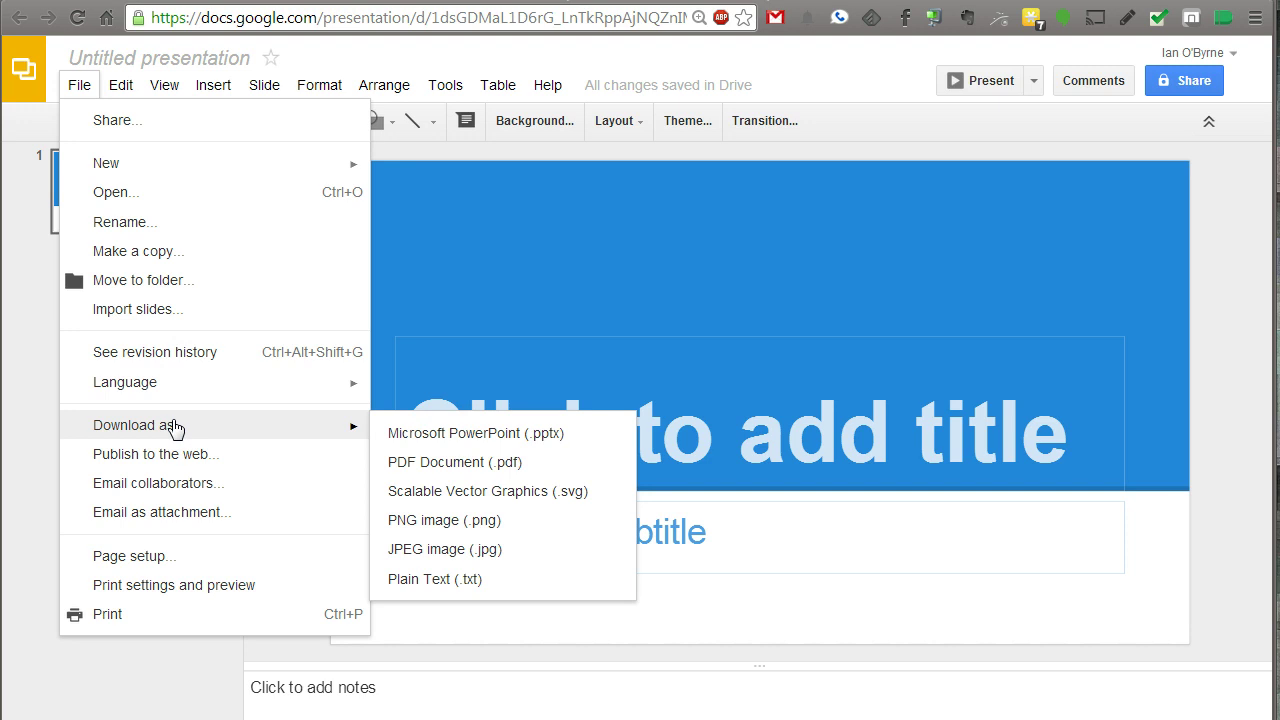
# Step: Enter "Write text" as the title on the first slide
pyautogui.click(617, 343)
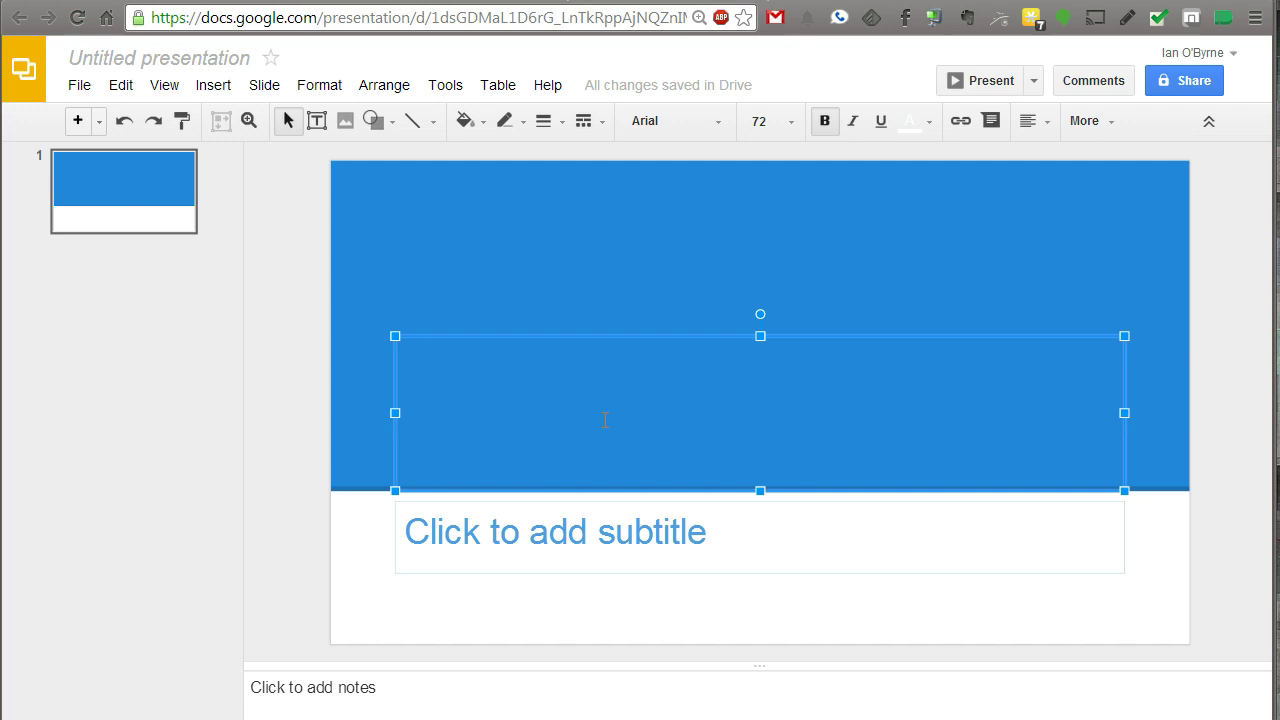
pyautogui.write('Write test')
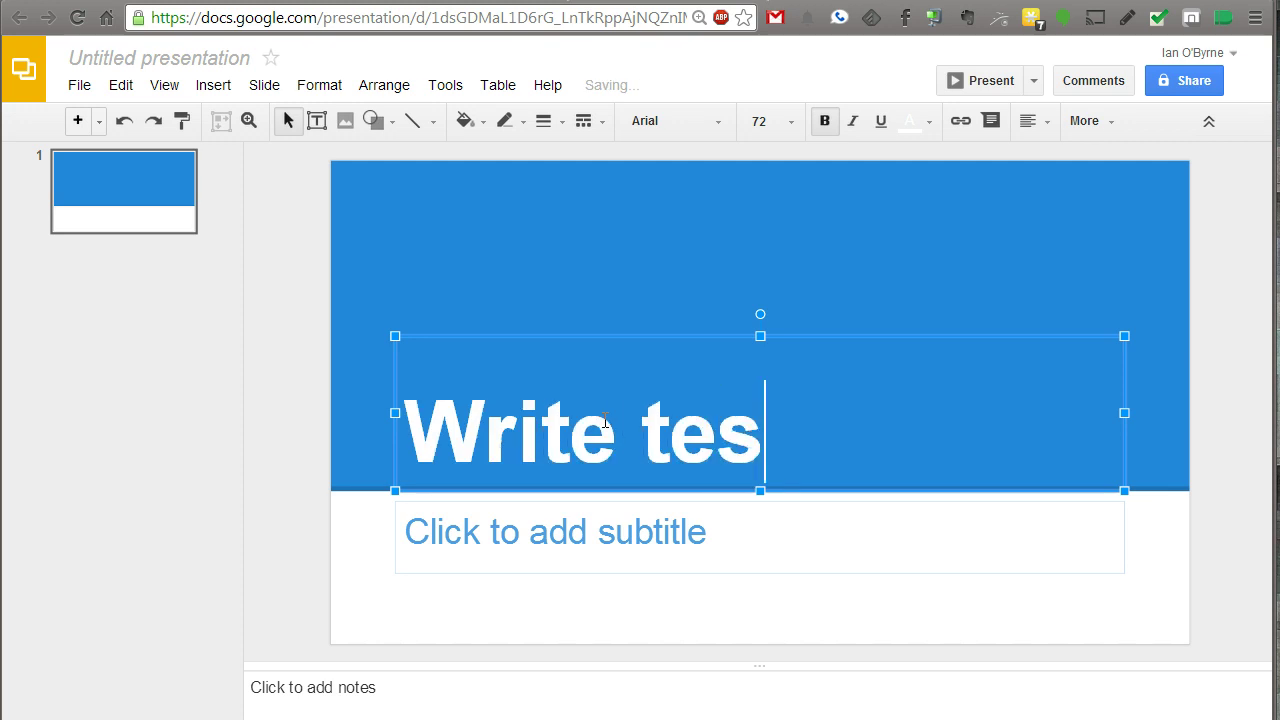
pyautogui.press('BackSpace')
pyautogui.press('BackSpace')
pyautogui.write('xt')
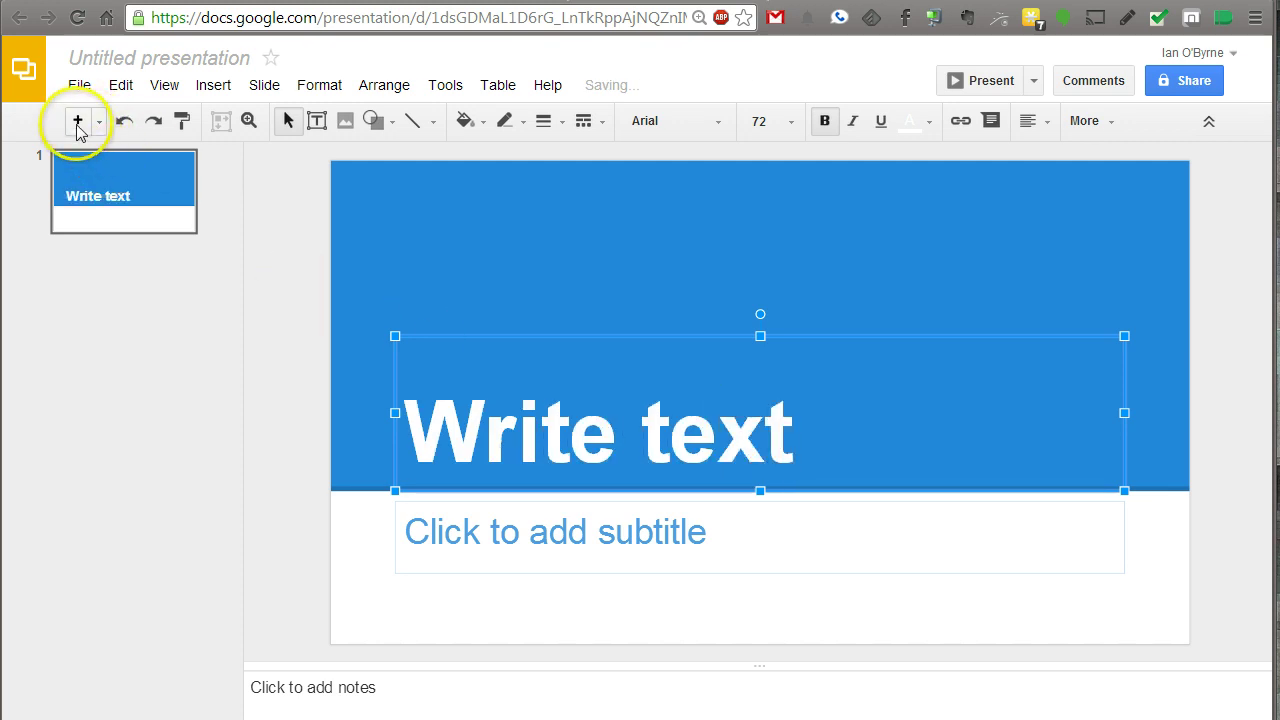
# Step: Add a new title-and-body slide after the title slide
pyautogui.click(77, 122)
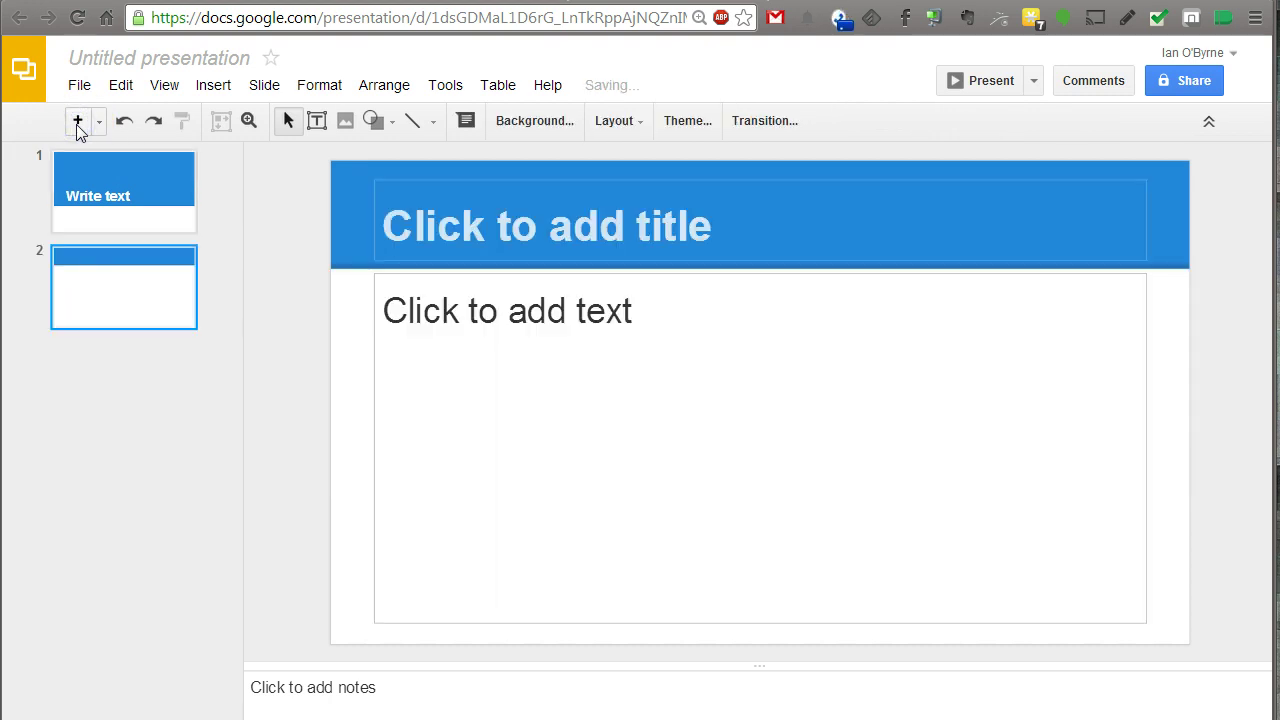
pyautogui.rightClick(141, 287)
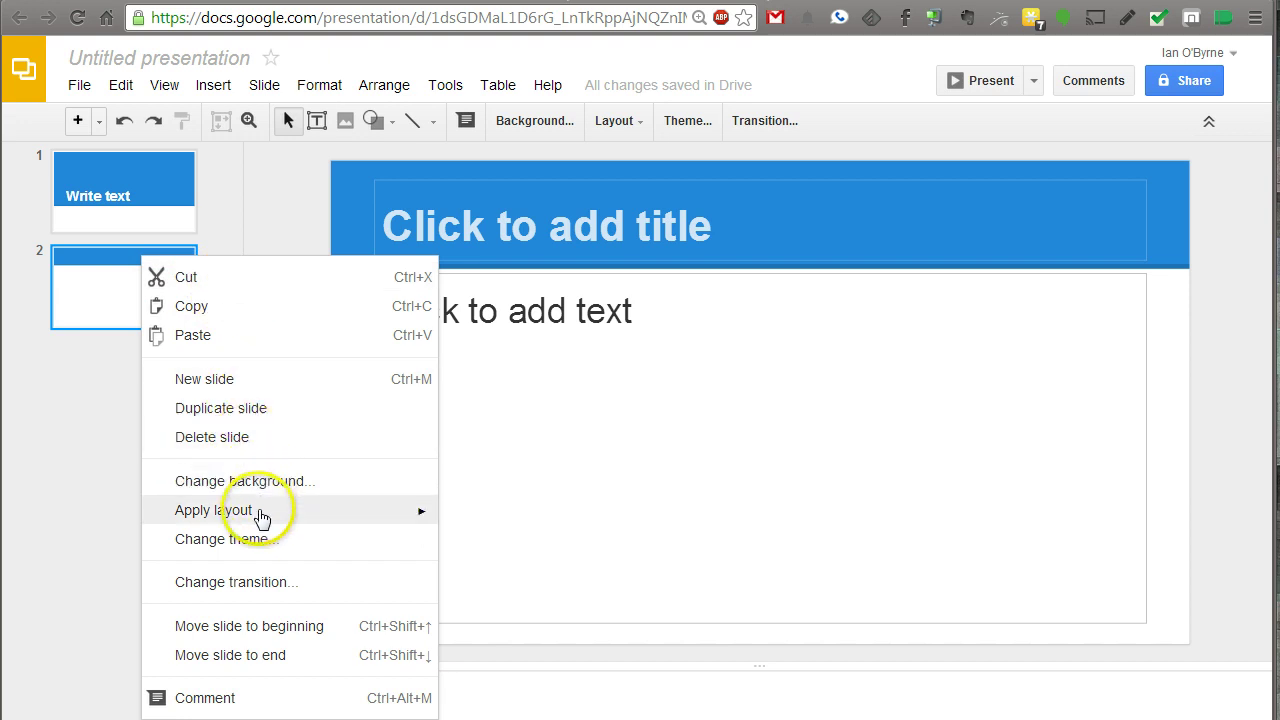
pyautogui.moveTo(273, 528)
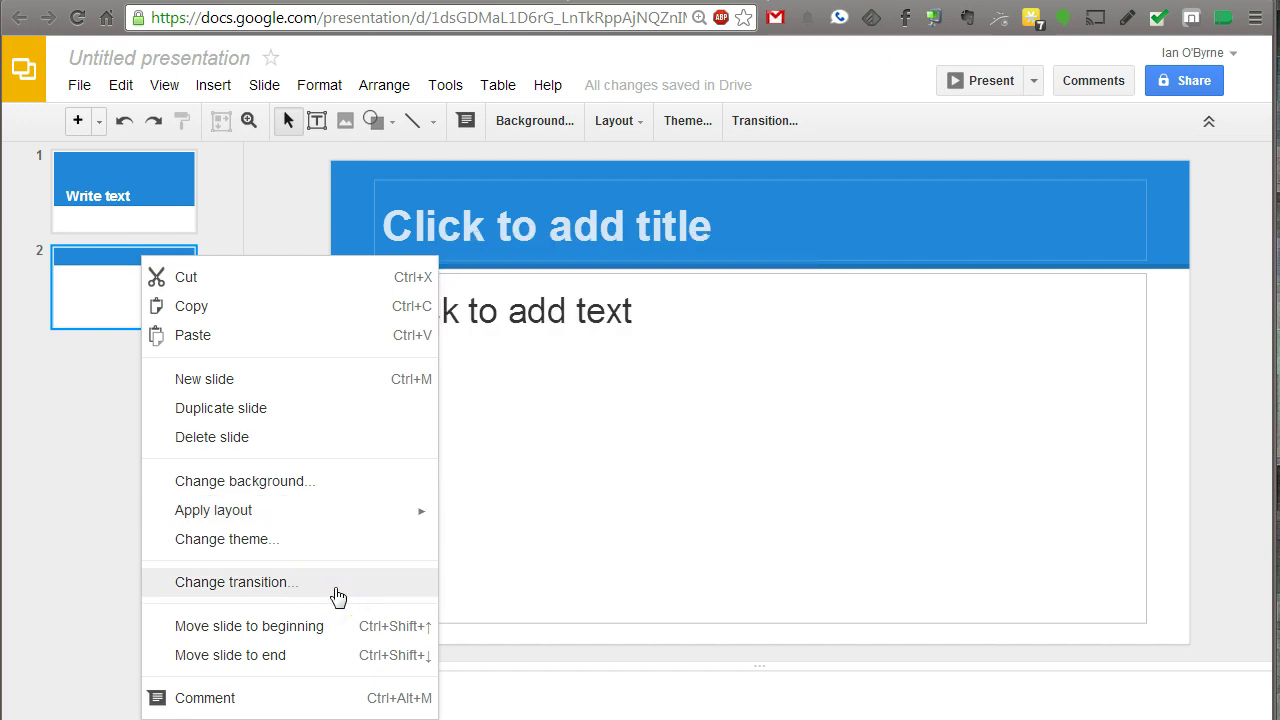
# Step: Move the "Write text" slide below the new blank slide and view both slides
pyautogui.click(121, 194)
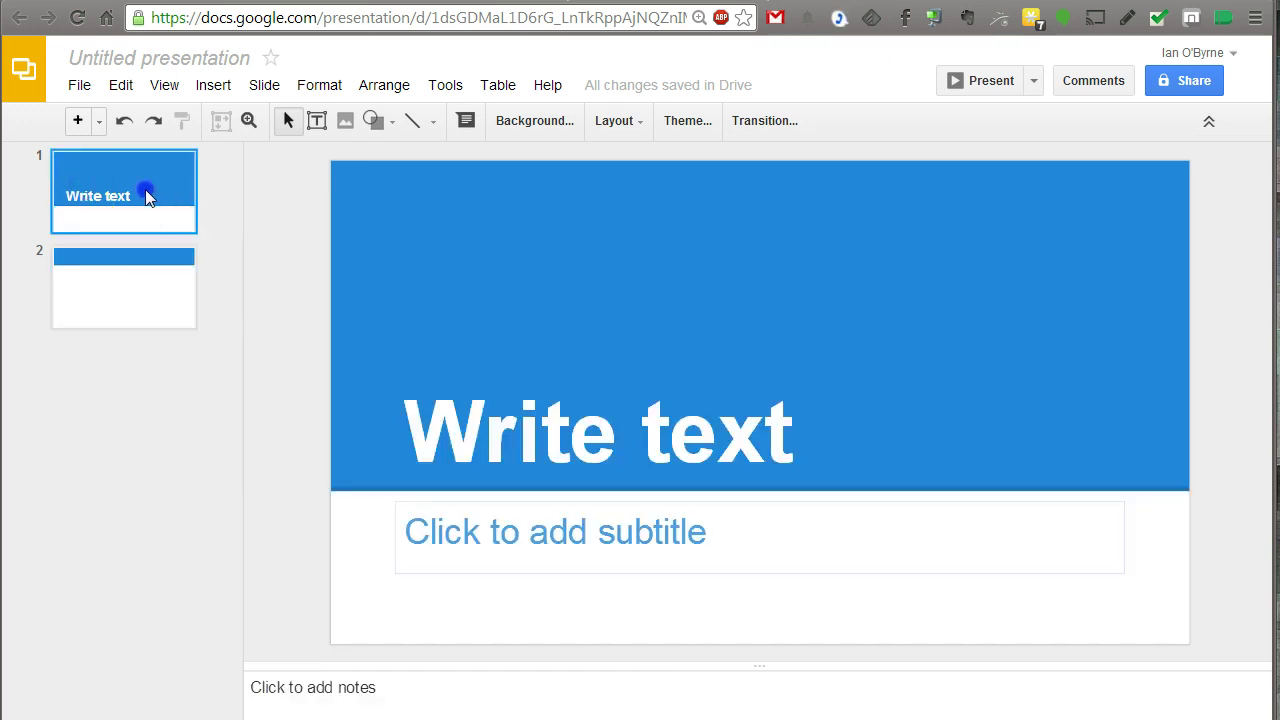
pyautogui.moveTo(145, 237); pyautogui.dragTo(145, 364)
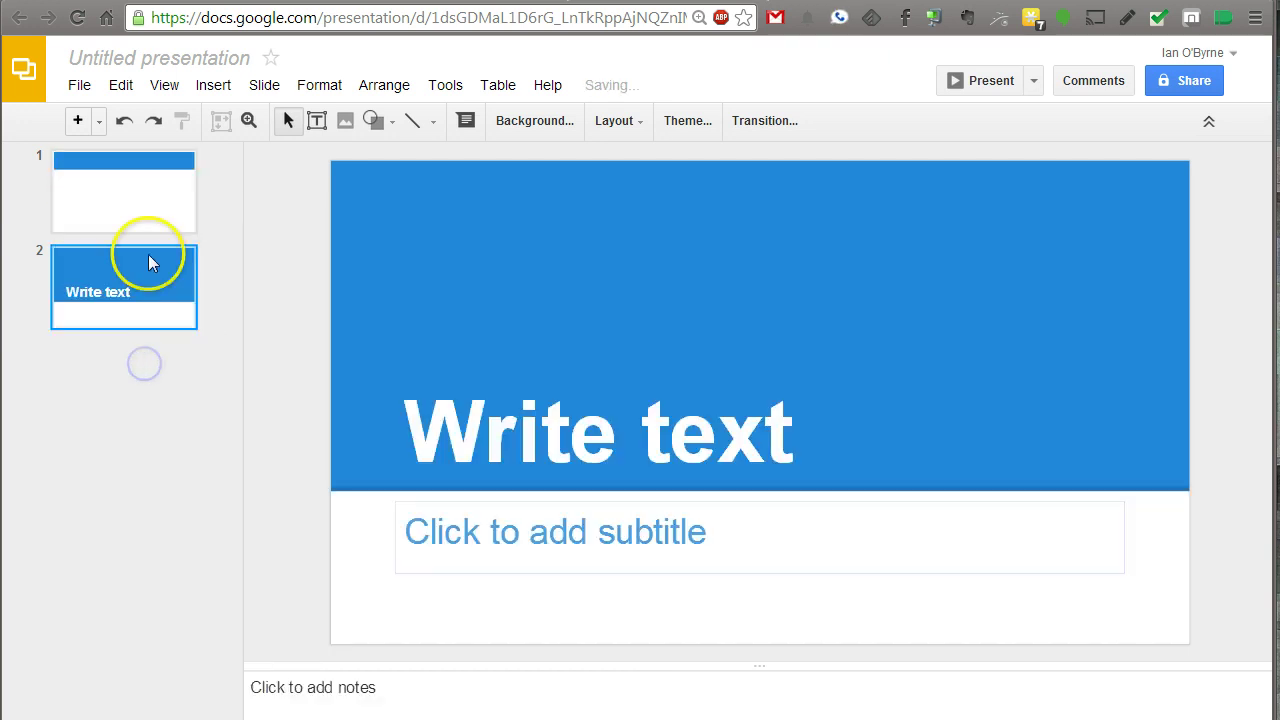
pyautogui.click(145, 203)
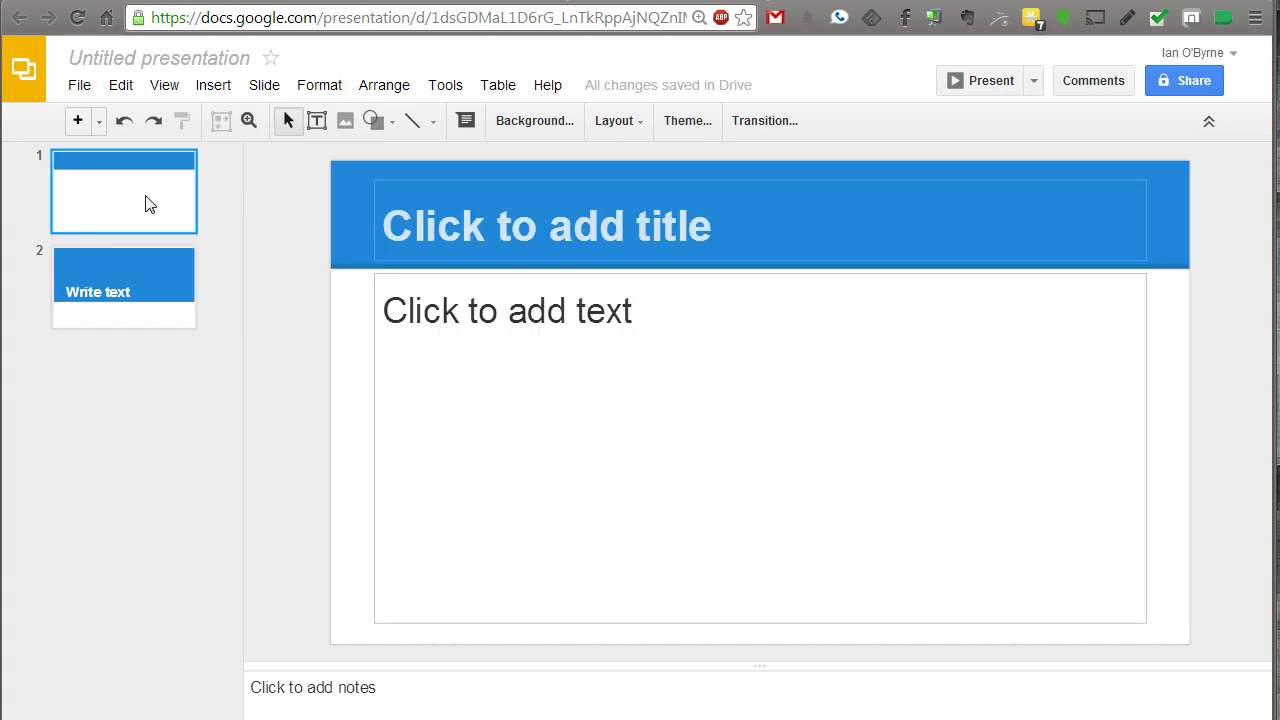
pyautogui.click(145, 291)
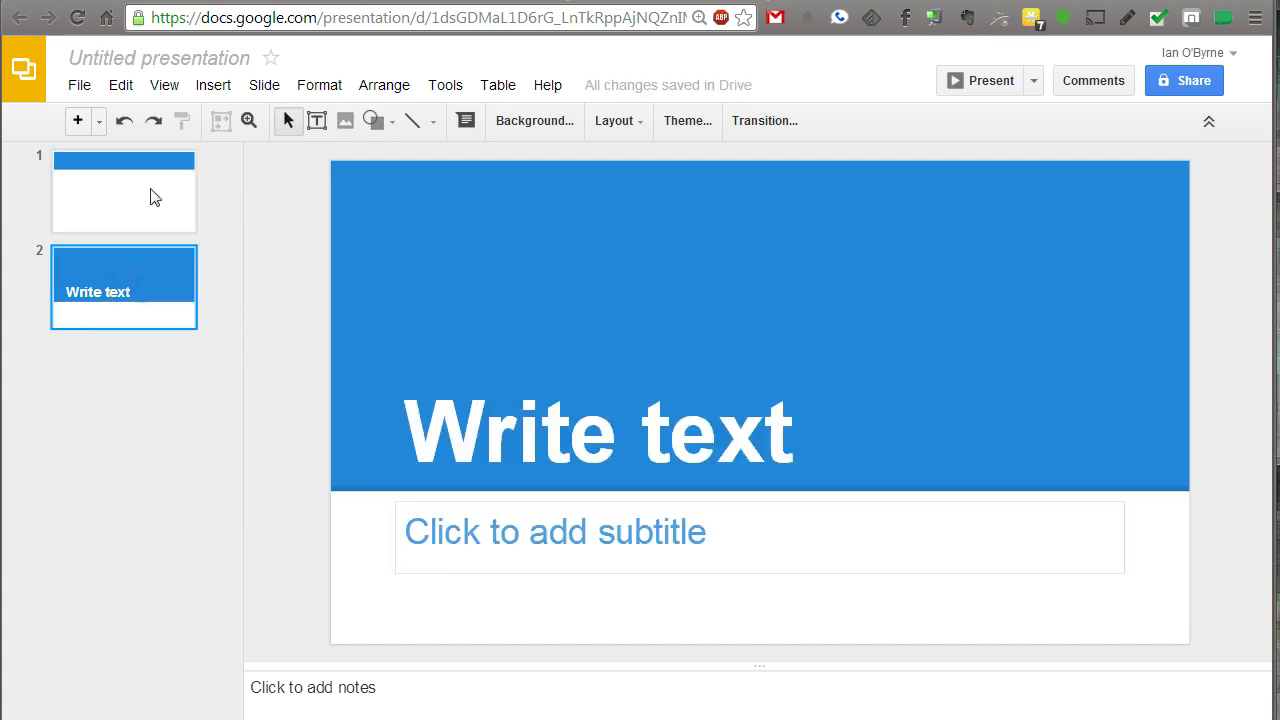
# Step: Delete the body text placeholder from the blank first slide
pyautogui.click(149, 183)
pyautogui.click(470, 299)
pyautogui.click(371, 314)
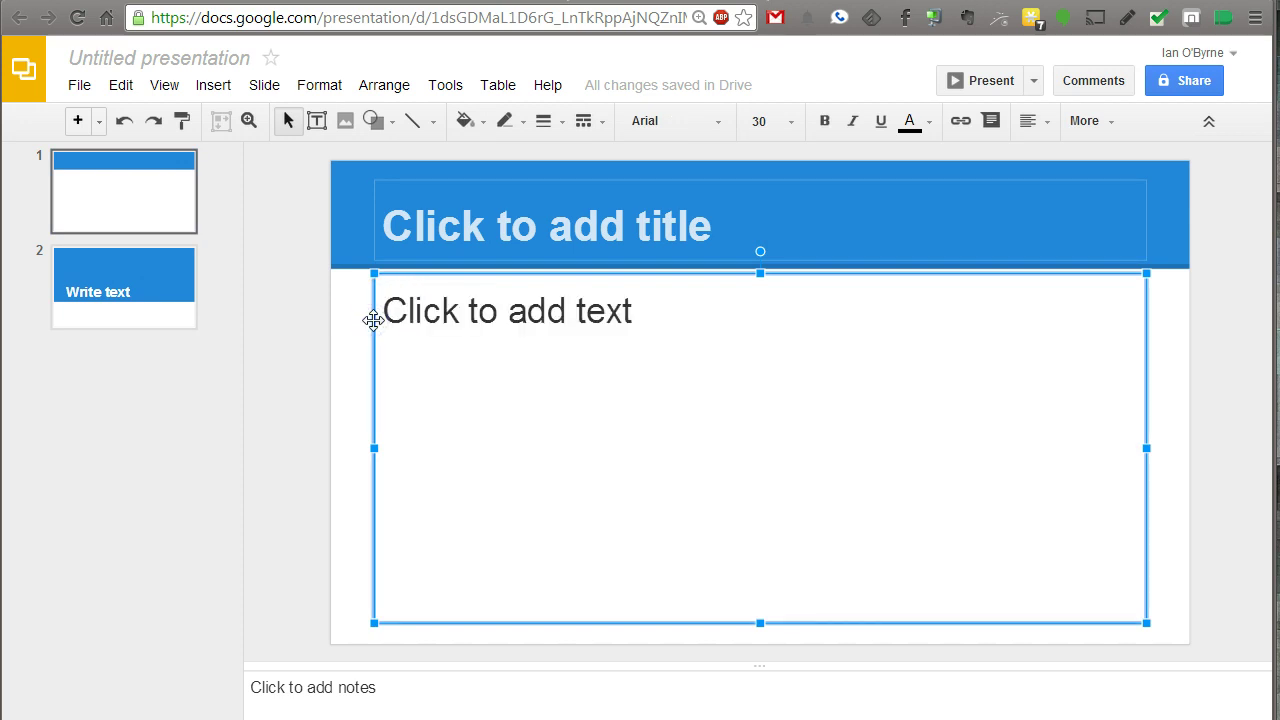
pyautogui.press('Delete')
# Step: Examine the YouTube search and URL options for inserting a video, and leave without inserting one
pyautogui.click(222, 92)
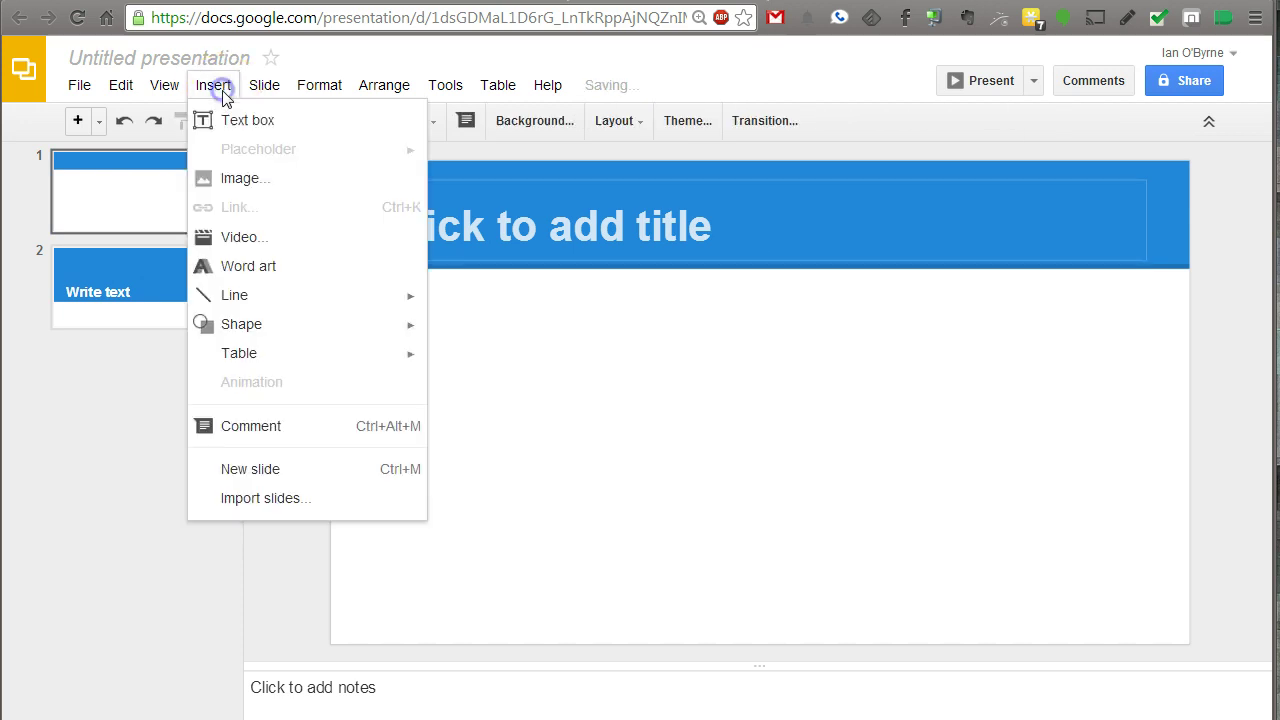
pyautogui.click(240, 238)
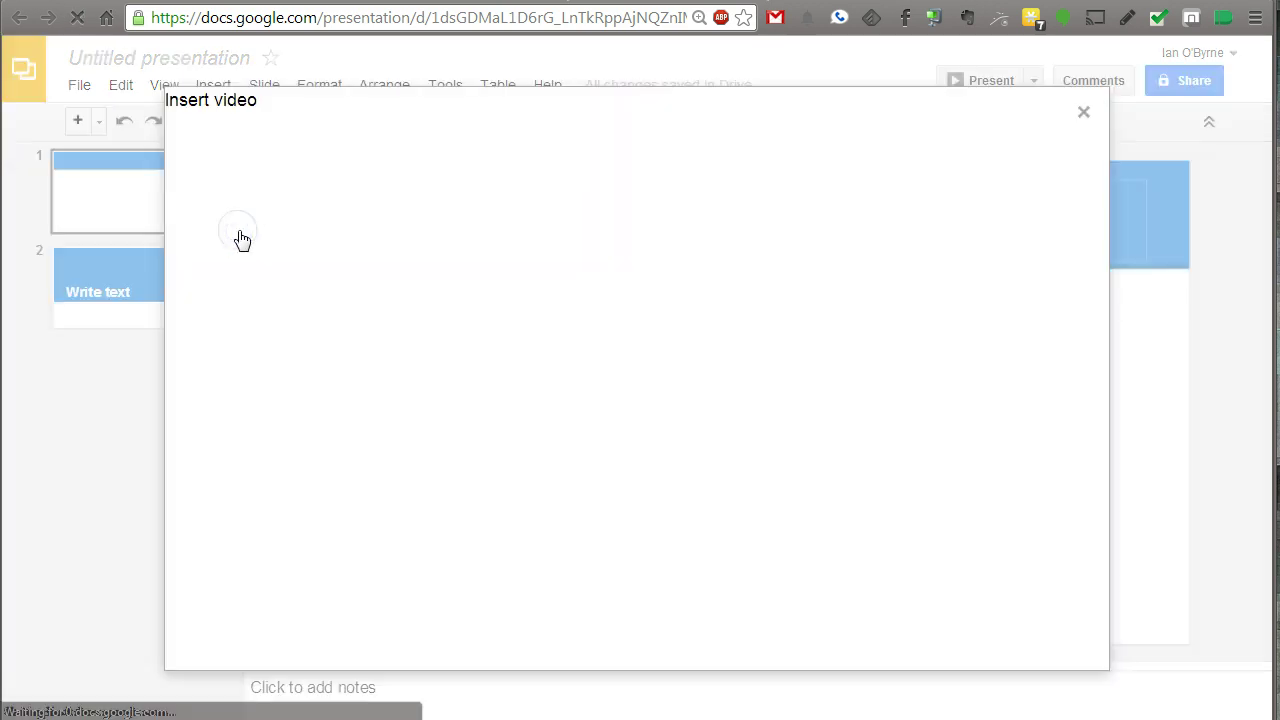
pyautogui.click(306, 286)
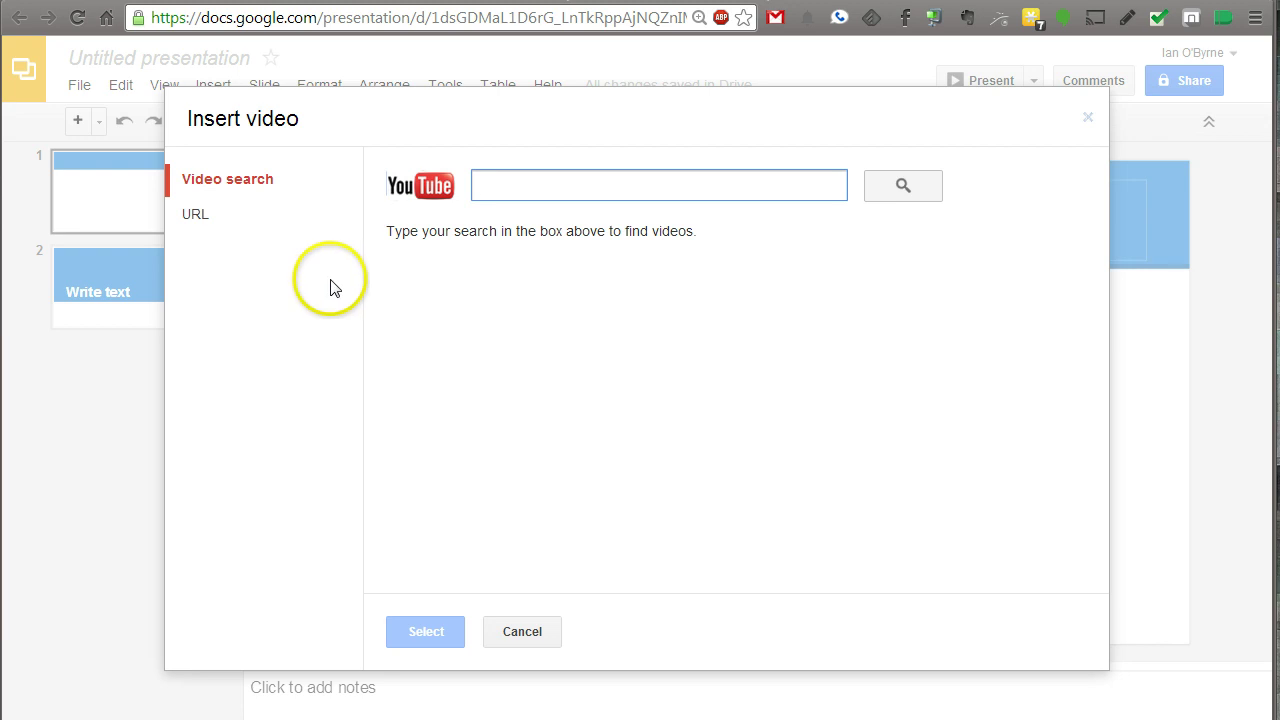
pyautogui.click(257, 218)
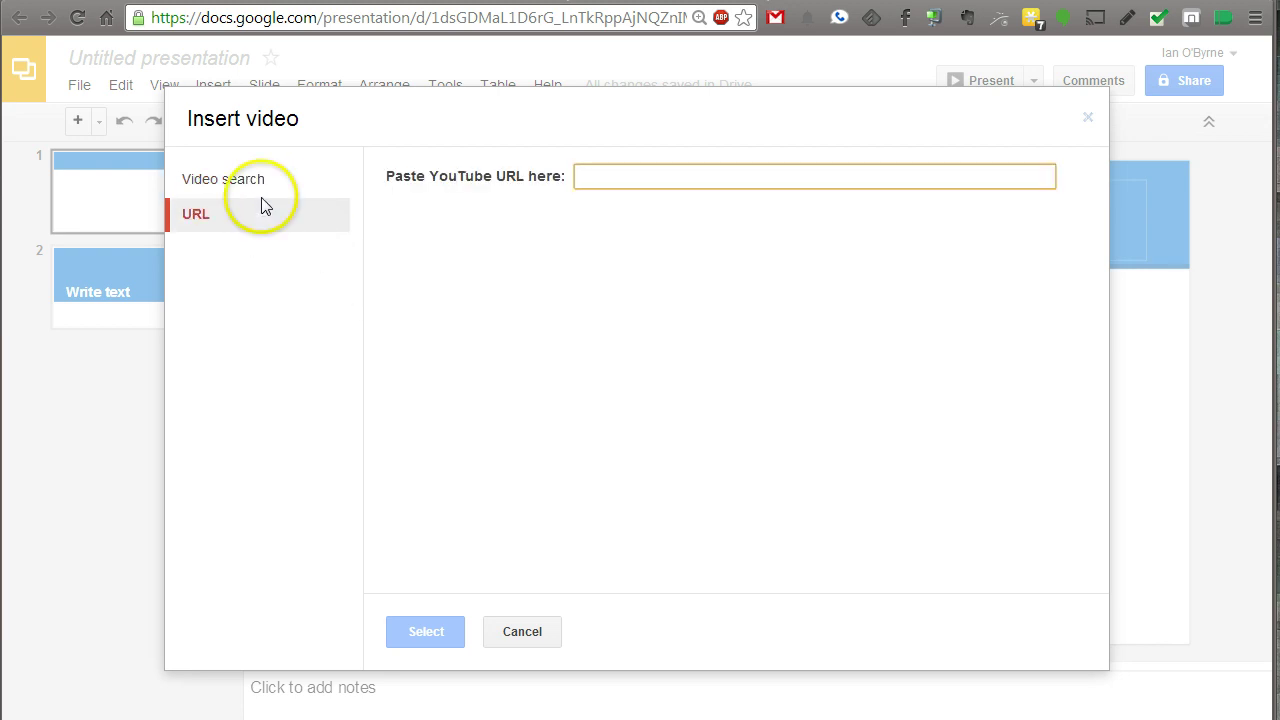
pyautogui.click(262, 194)
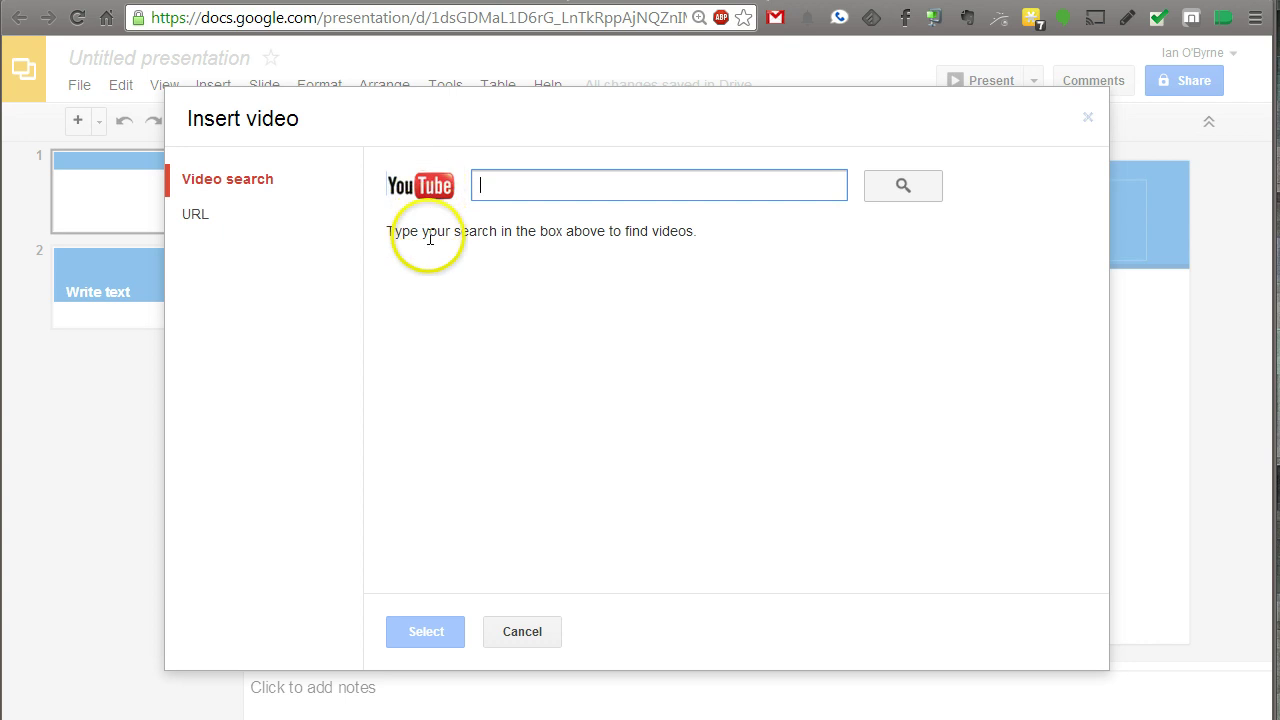
pyautogui.click(252, 220)
pyautogui.click(255, 182)
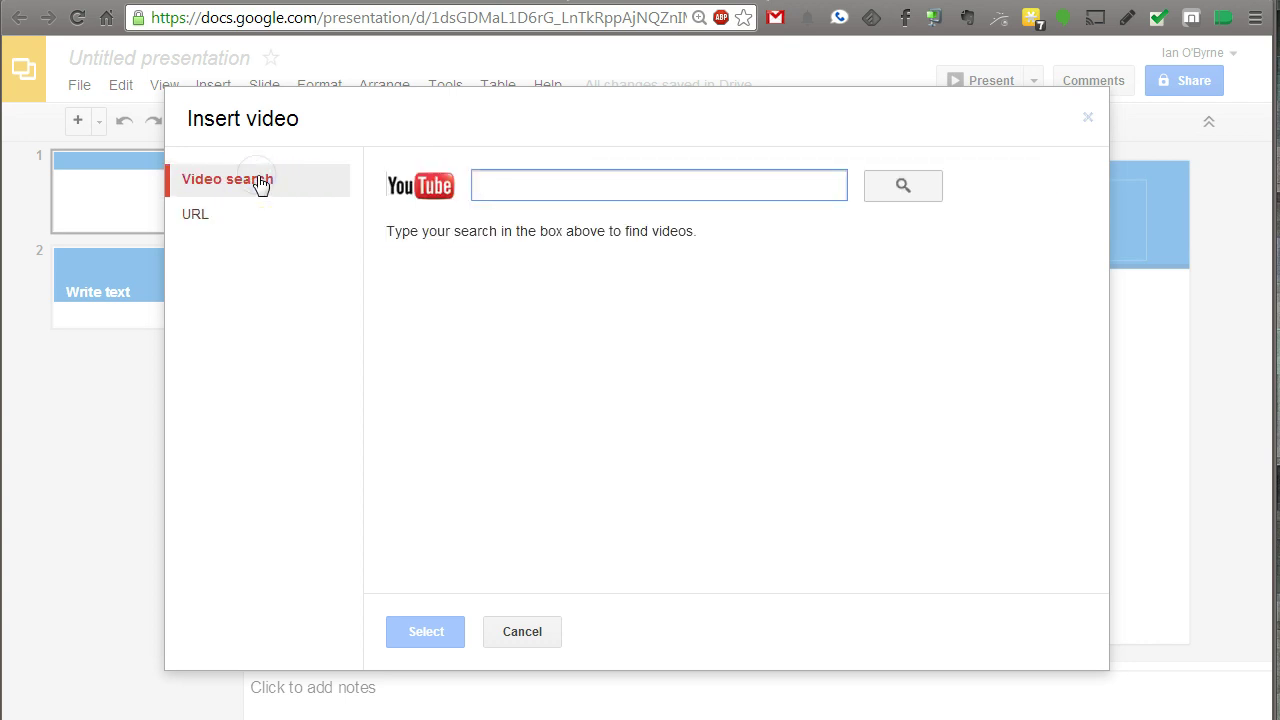
pyautogui.click(250, 220)
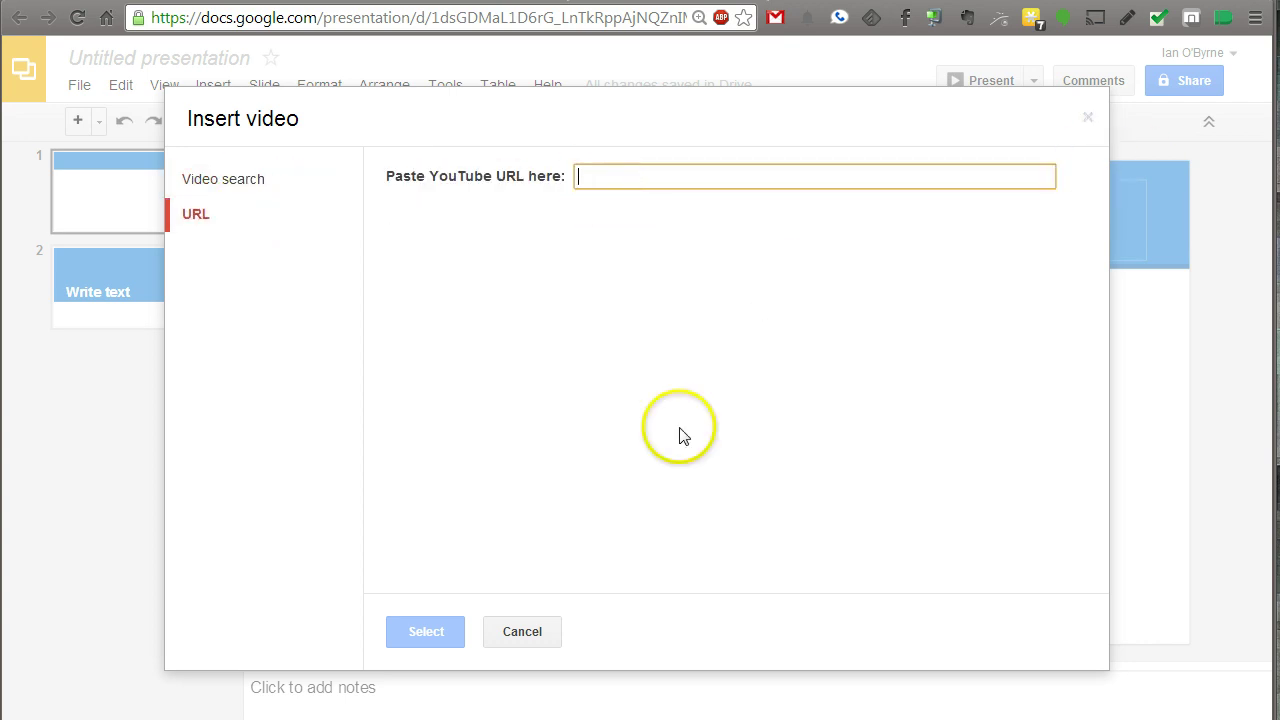
pyautogui.click(522, 632)
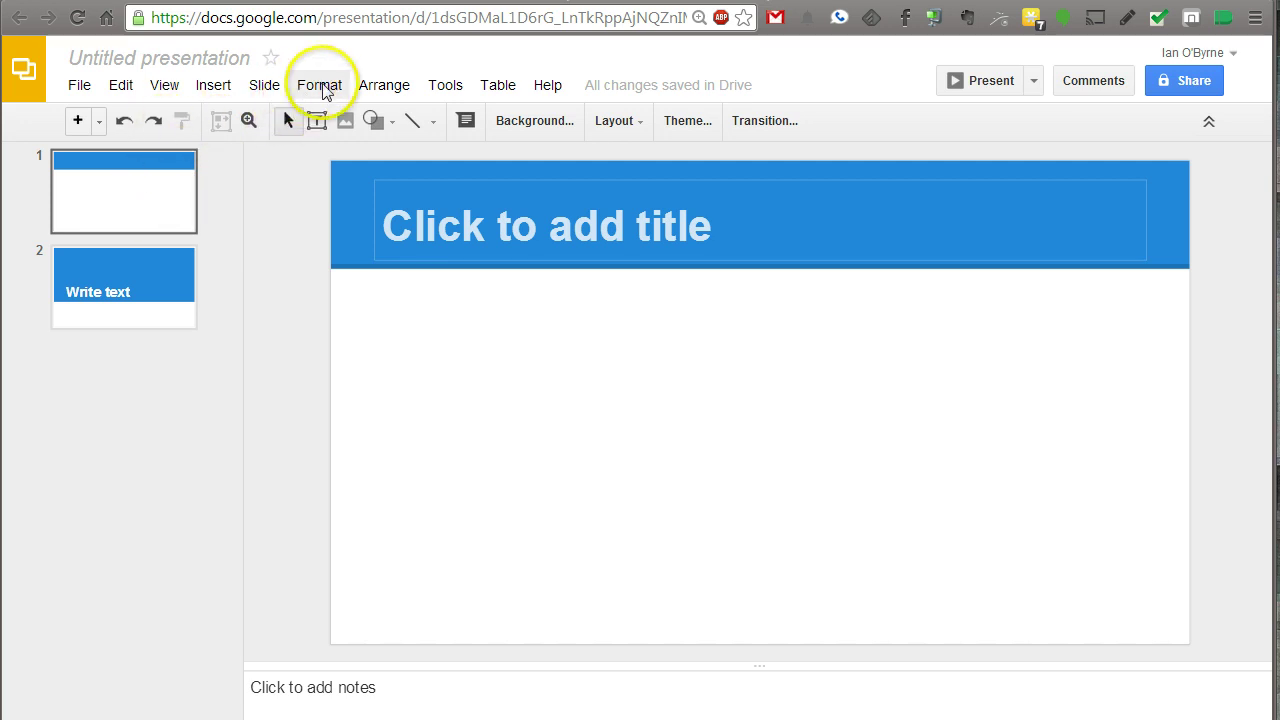
pyautogui.click(372, 86)
pyautogui.moveTo(463, 100)
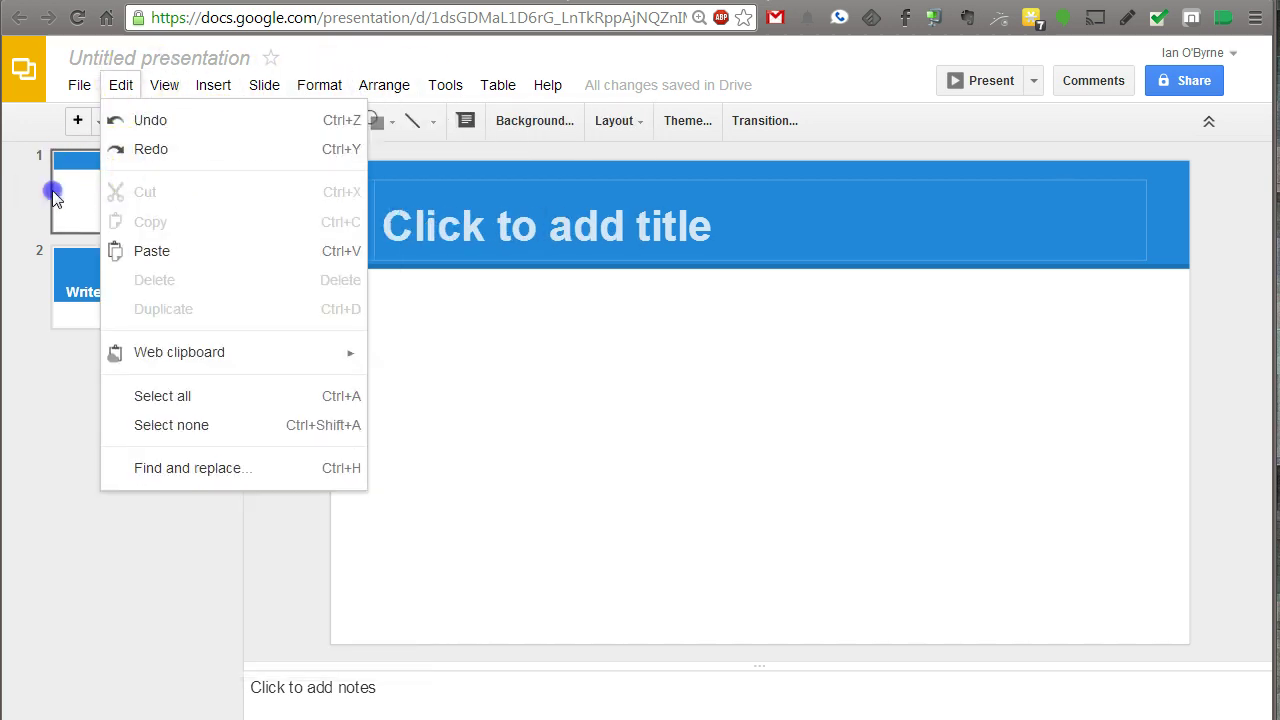
pyautogui.click(51, 190)
# Step: Try to reorder the slides by moving the "Write text" slide up, and return to the first slide
pyautogui.click(86, 316)
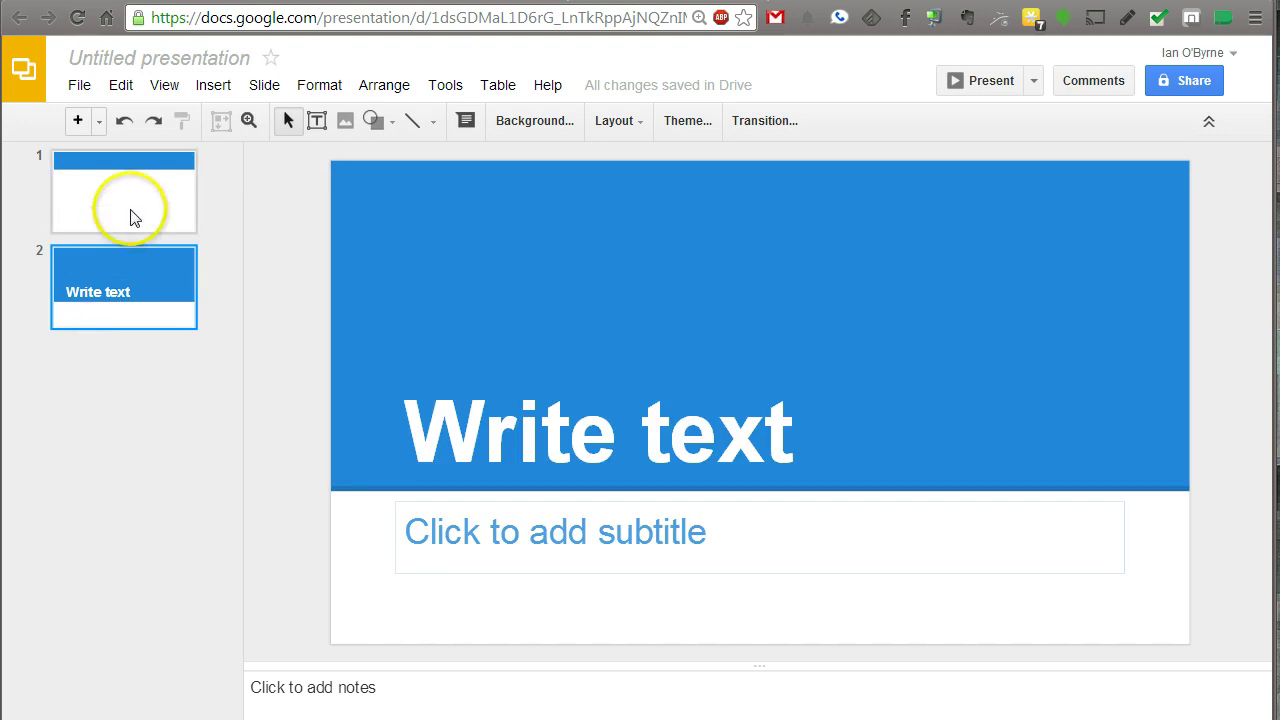
pyautogui.moveTo(134, 294); pyautogui.dragTo(140, 207)
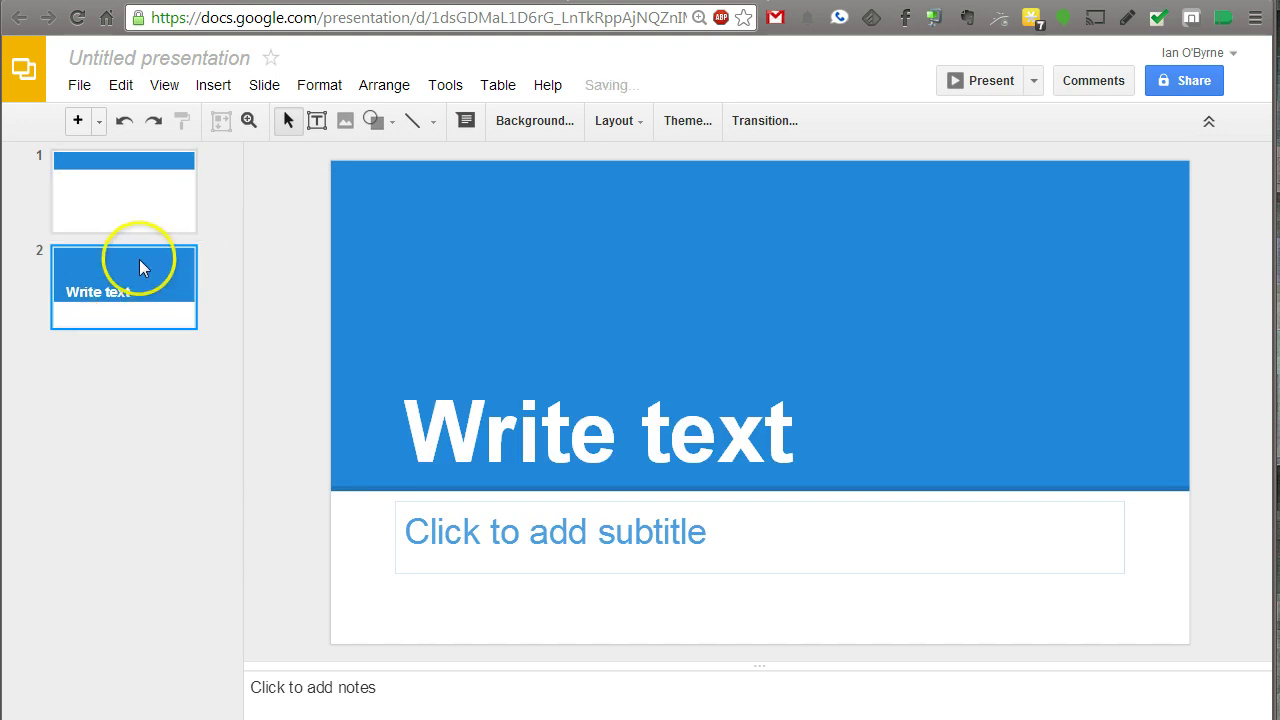
pyautogui.click(154, 220)
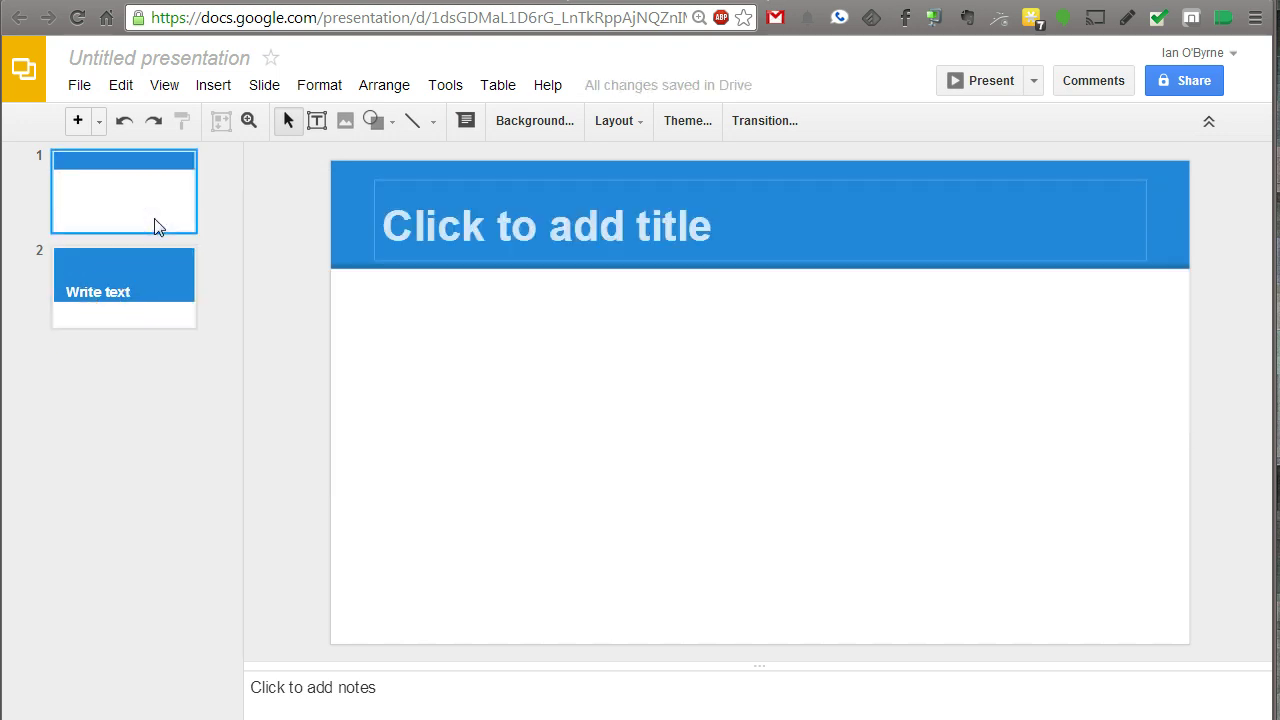
# Step: Name the presentation "test" and open its sharing settings
pyautogui.click(554, 292)
pyautogui.click(1178, 86)
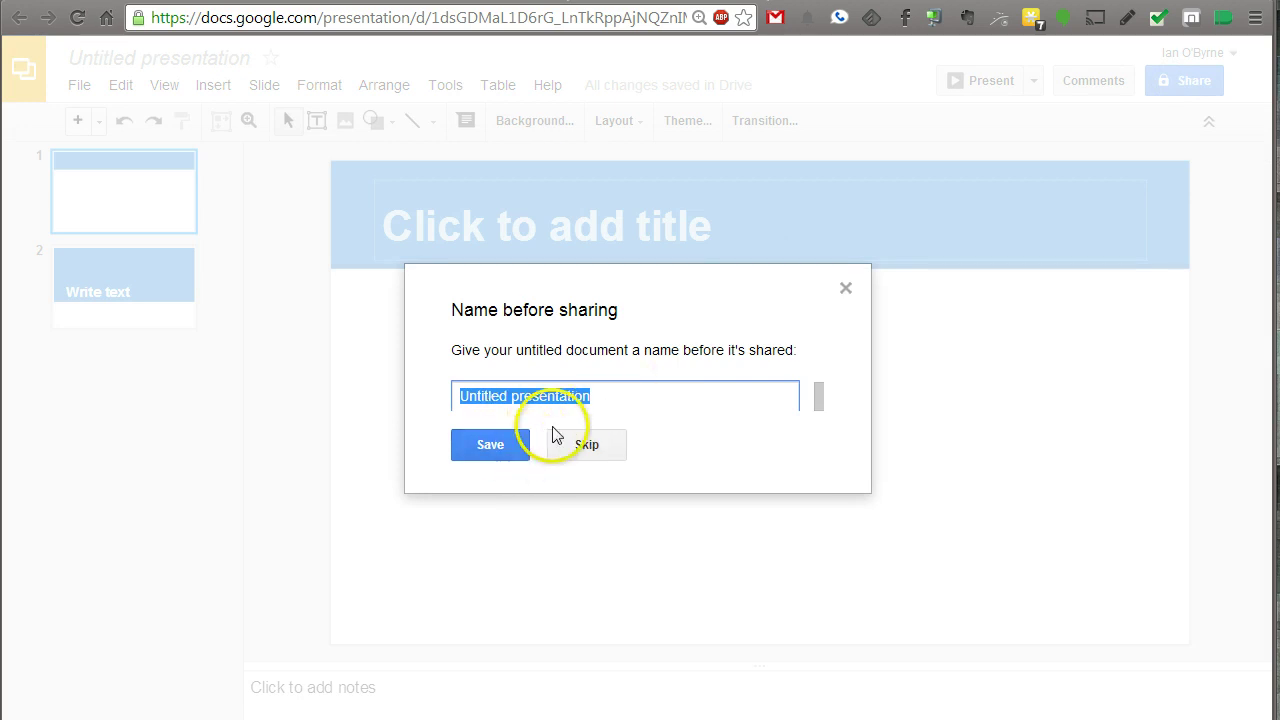
pyautogui.write('test')
pyautogui.click(508, 449)
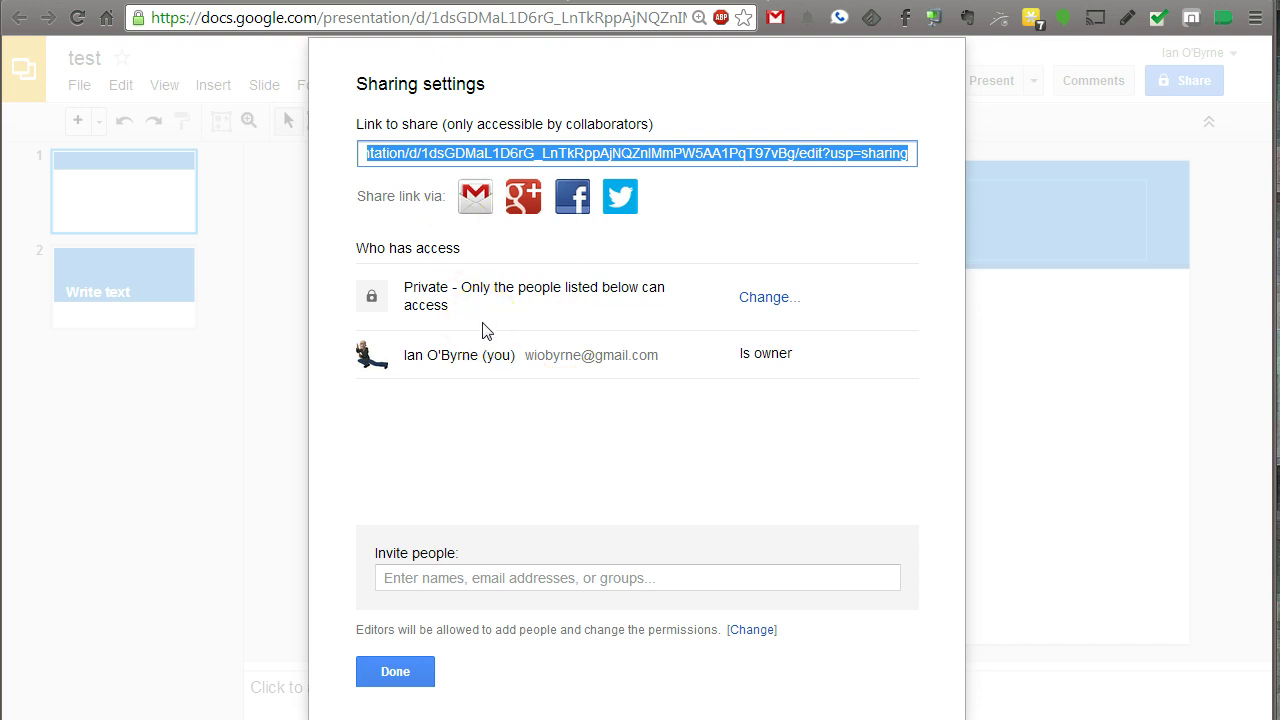
# Step: Fill in an invitation for a collaborator with "Can edit" access, and discard it without sending
pyautogui.click(515, 583)
pyautogui.write('gr')
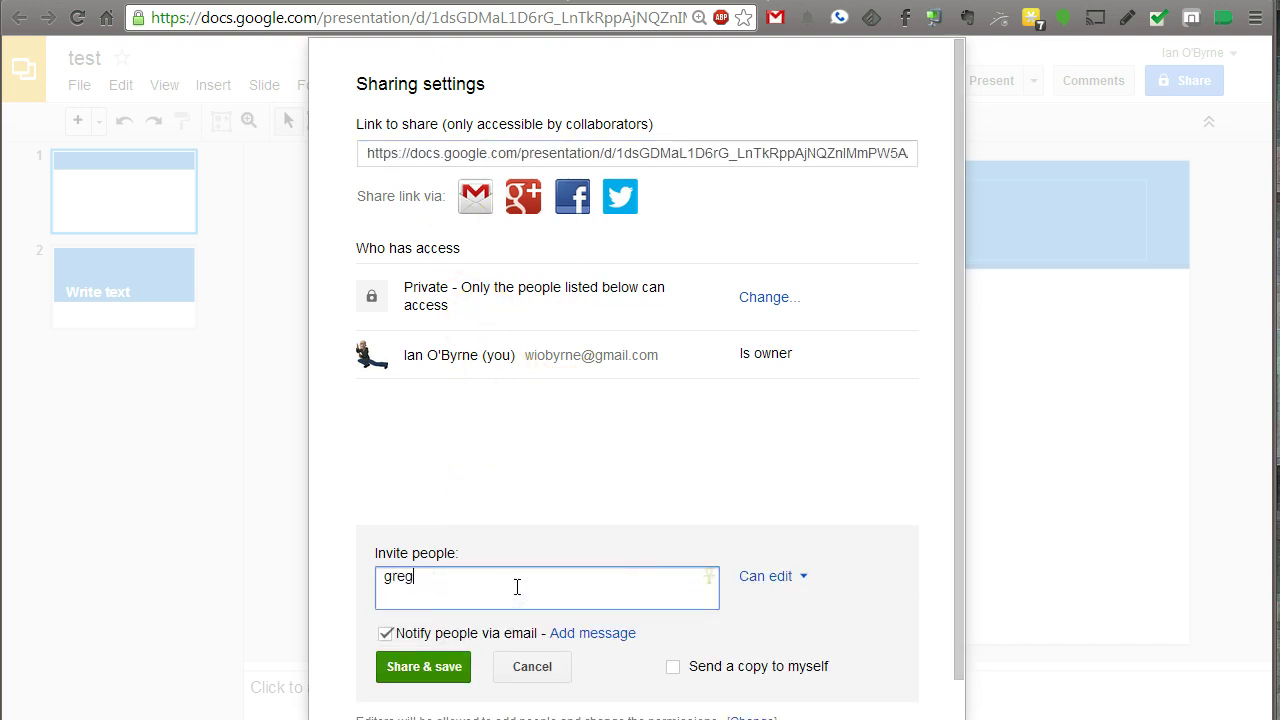
pyautogui.write('eg')
pyautogui.press('Return')
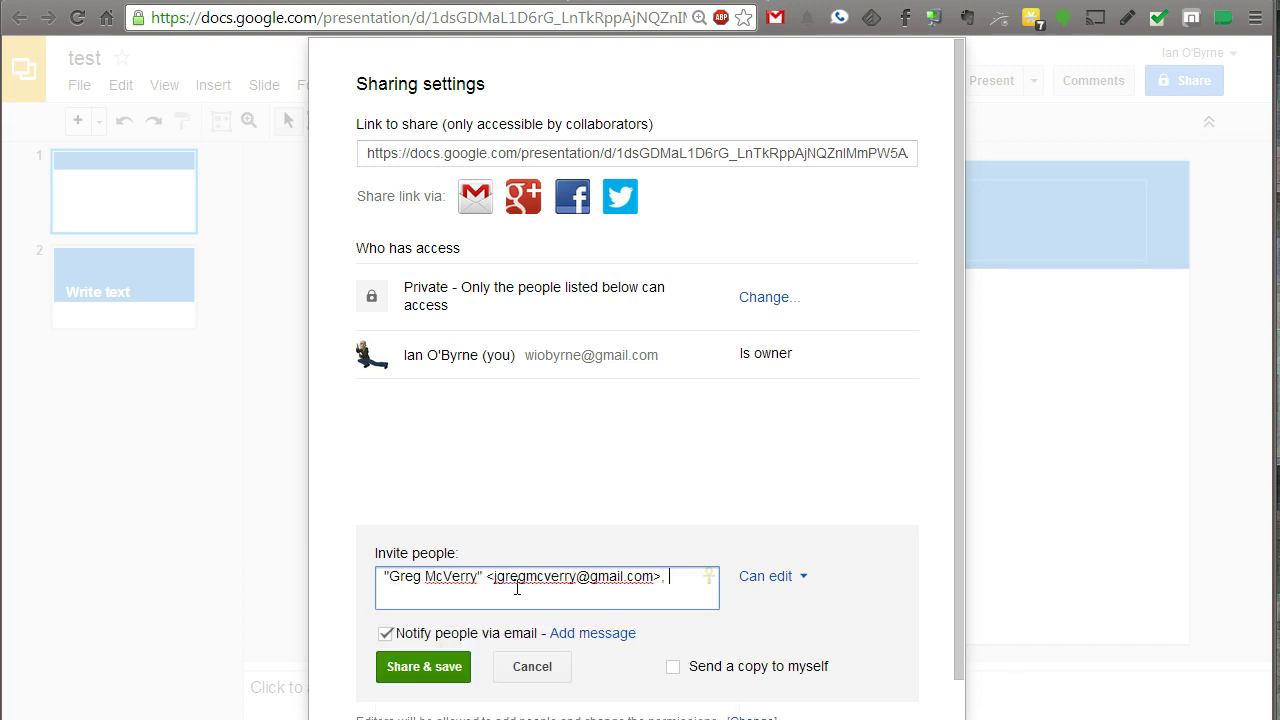
pyautogui.click(750, 578)
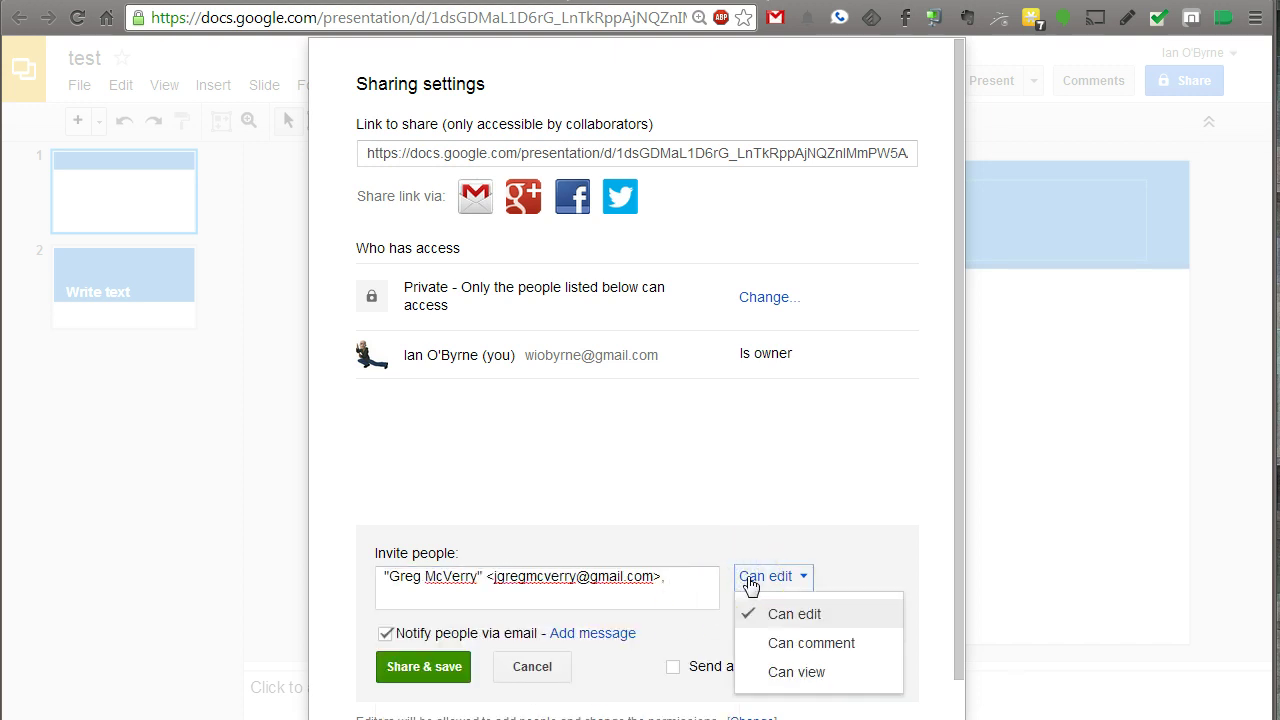
pyautogui.click(780, 614)
pyautogui.click(555, 674)
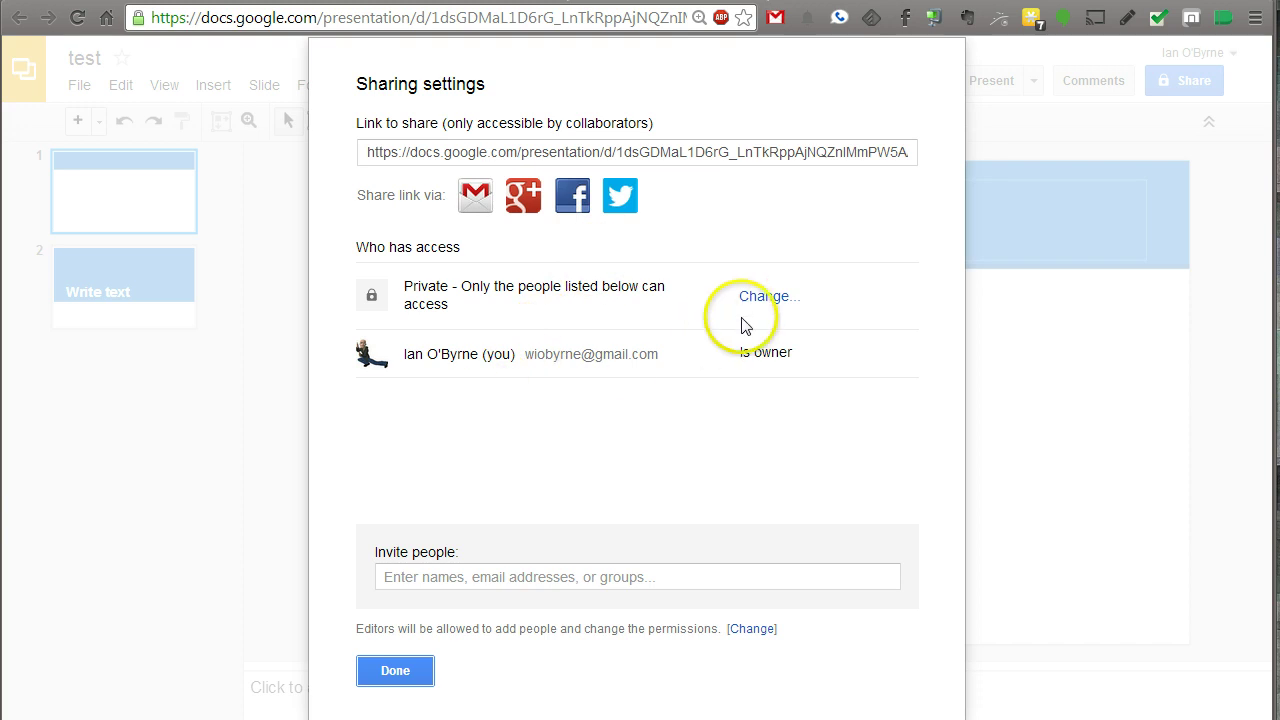
# Step: Try "Anyone with the link" visibility with "Can comment" access, discard the change, and close the sharing settings
pyautogui.click(767, 301)
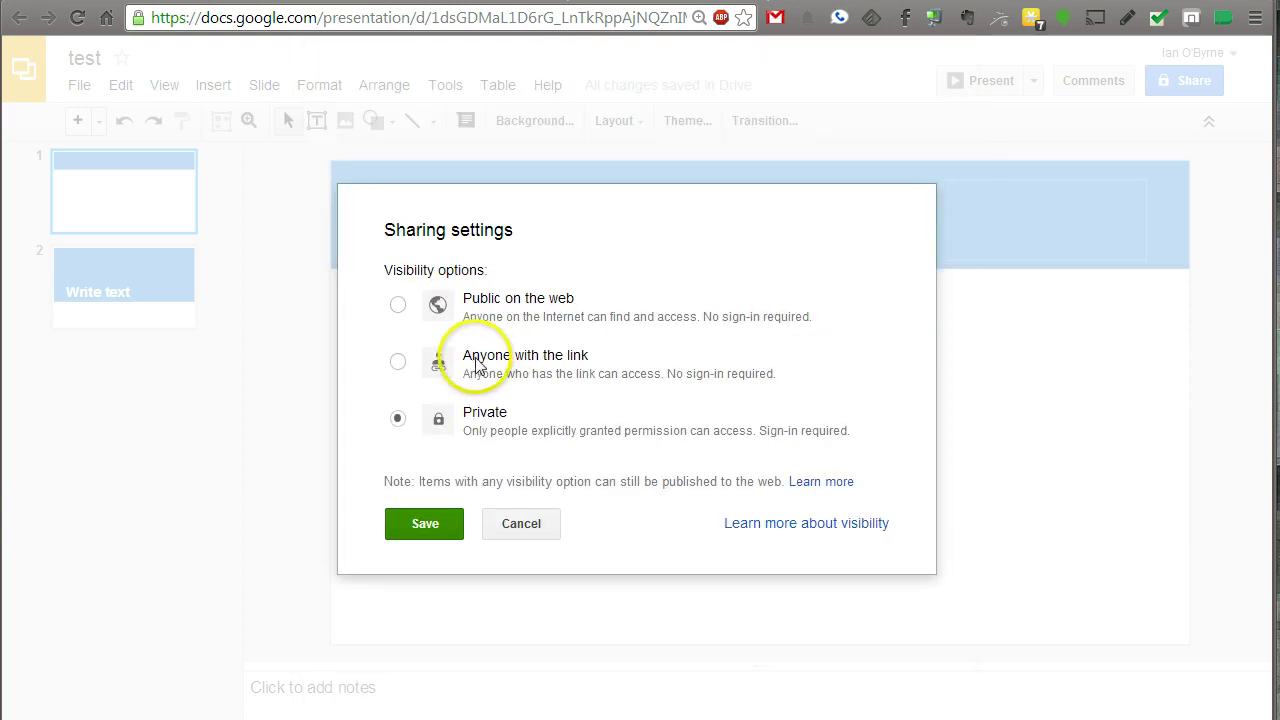
pyautogui.click(398, 362)
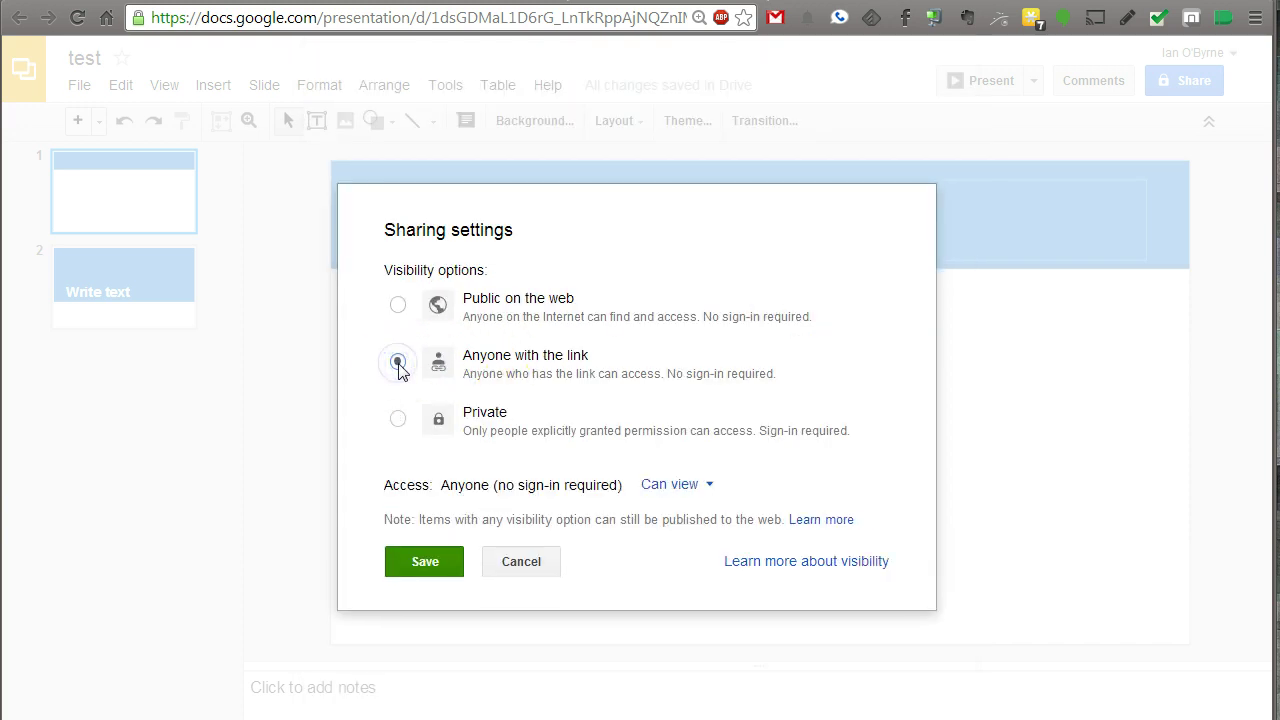
pyautogui.click(664, 495)
pyautogui.click(713, 421)
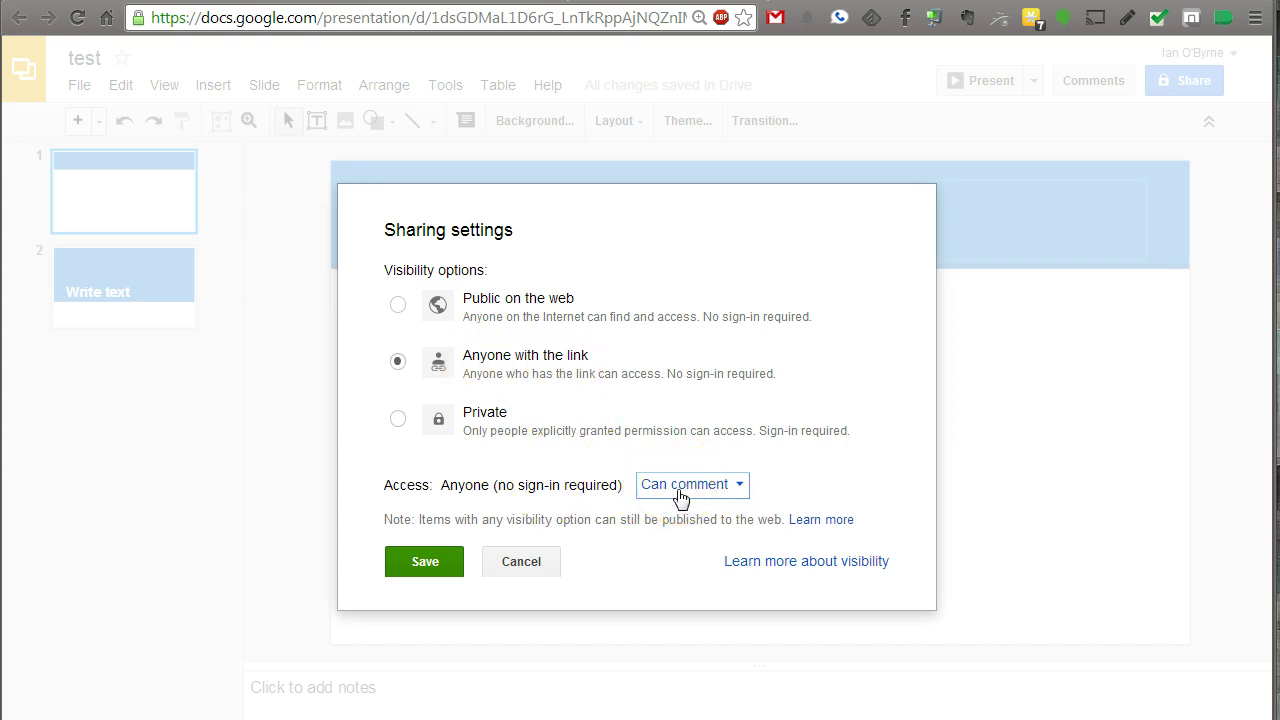
pyautogui.click(514, 562)
pyautogui.click(391, 669)
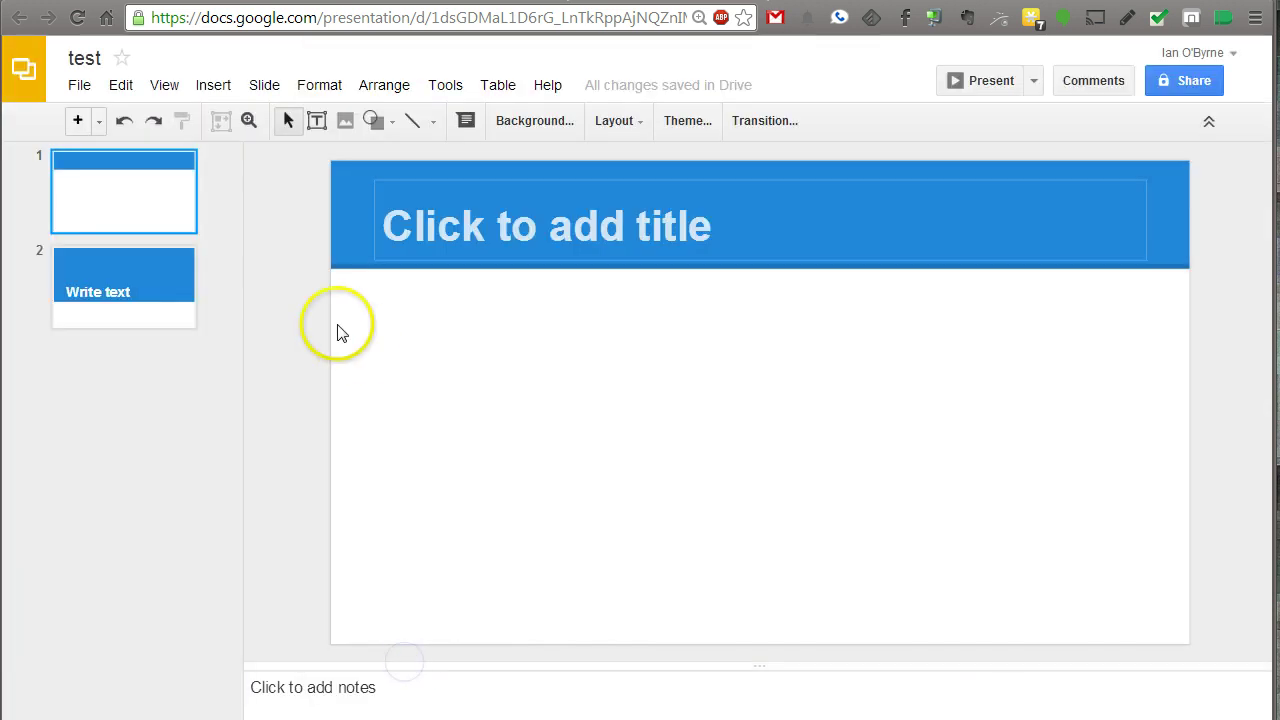
# Step: Publish the presentation to the web and confirm the publishing
pyautogui.click(74, 86)
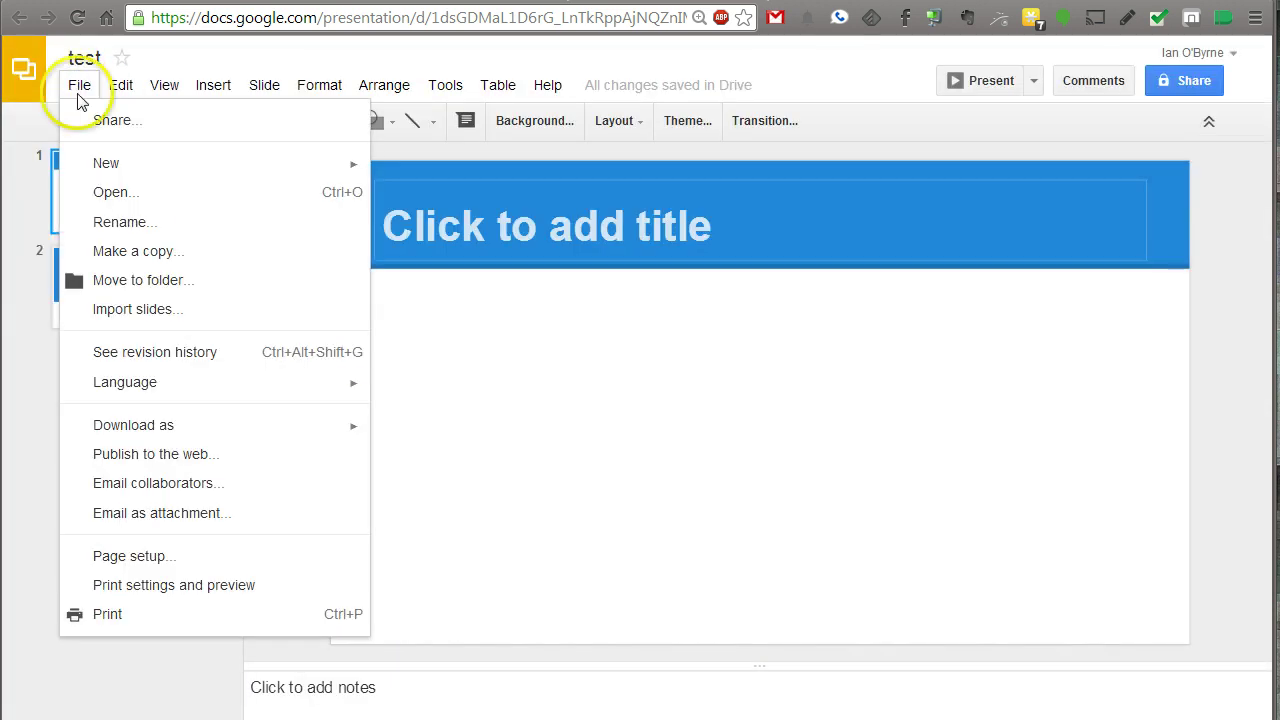
pyautogui.click(178, 456)
pyautogui.click(419, 393)
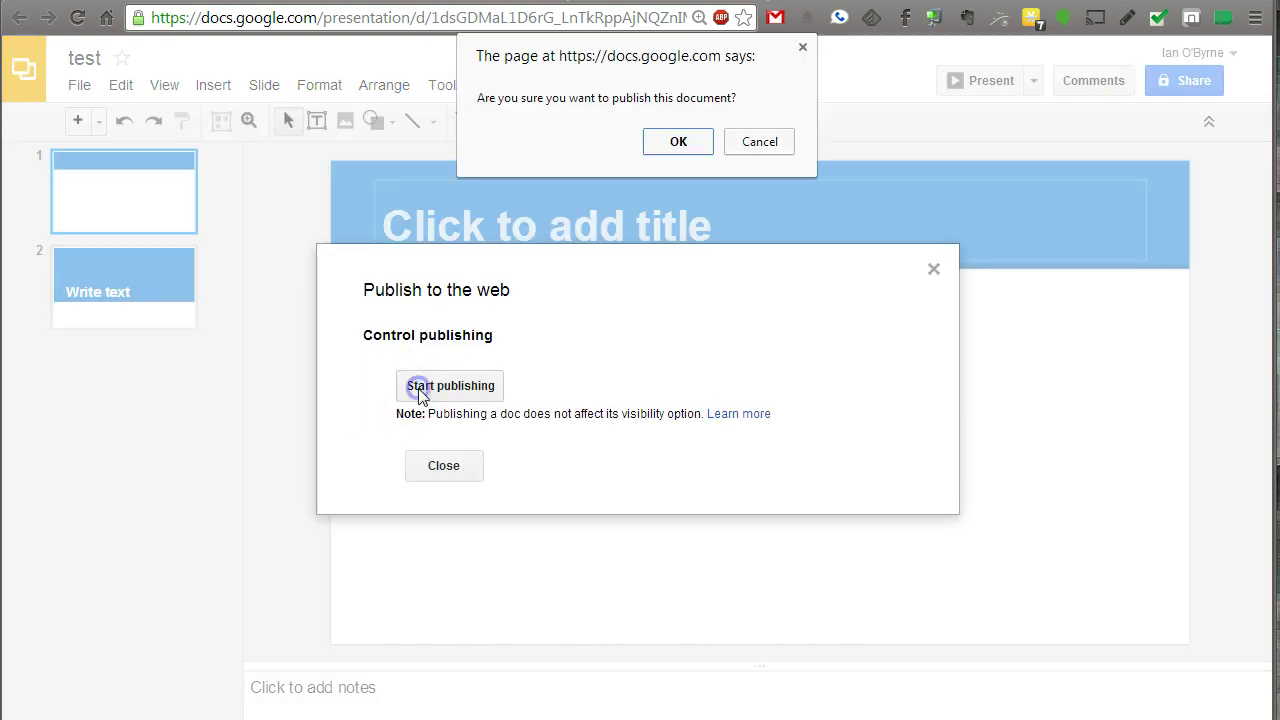
pyautogui.click(684, 140)
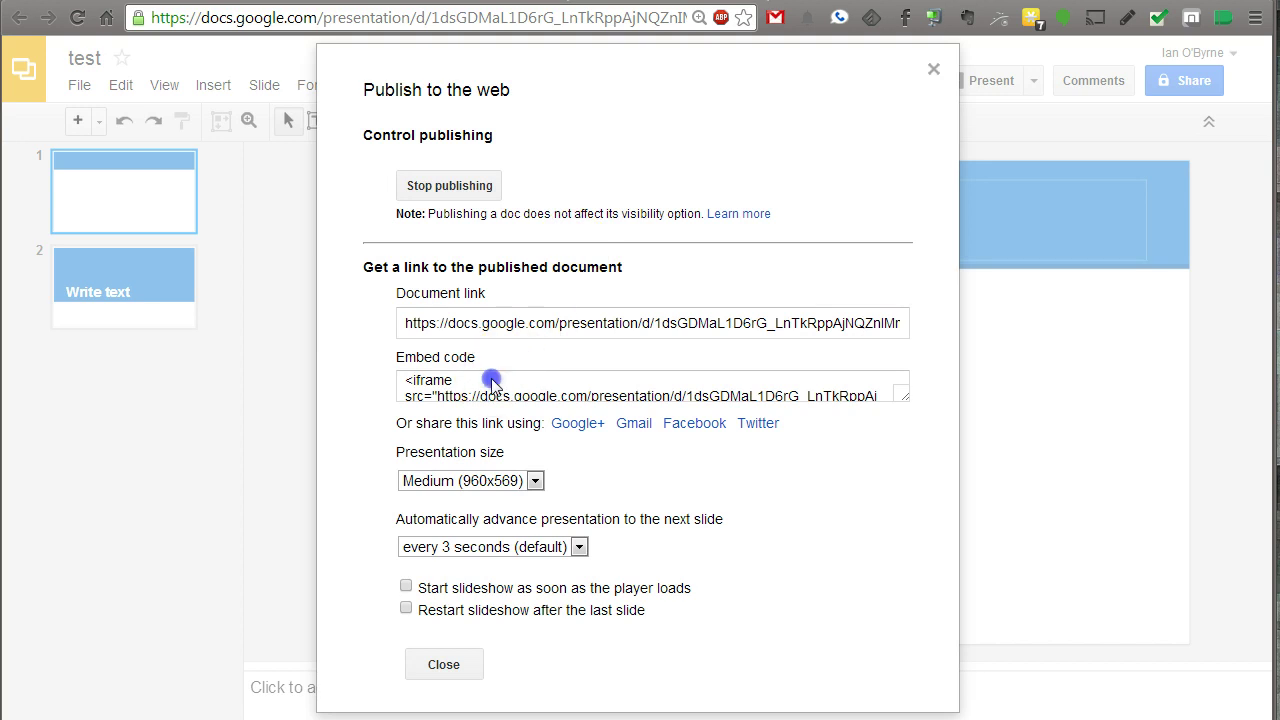
# Step: Examine the published presentation's embed code and presentation size options, and close the publishing settings without changing them
pyautogui.click(492, 383)
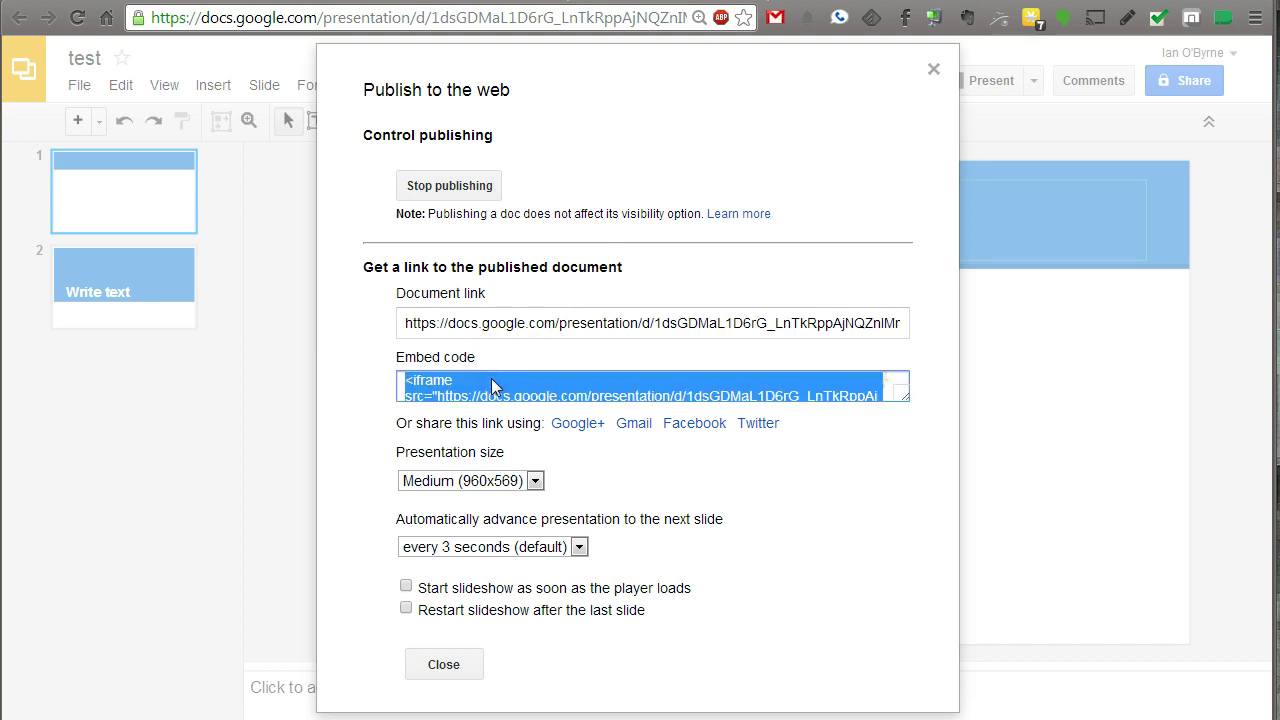
pyautogui.click(535, 481)
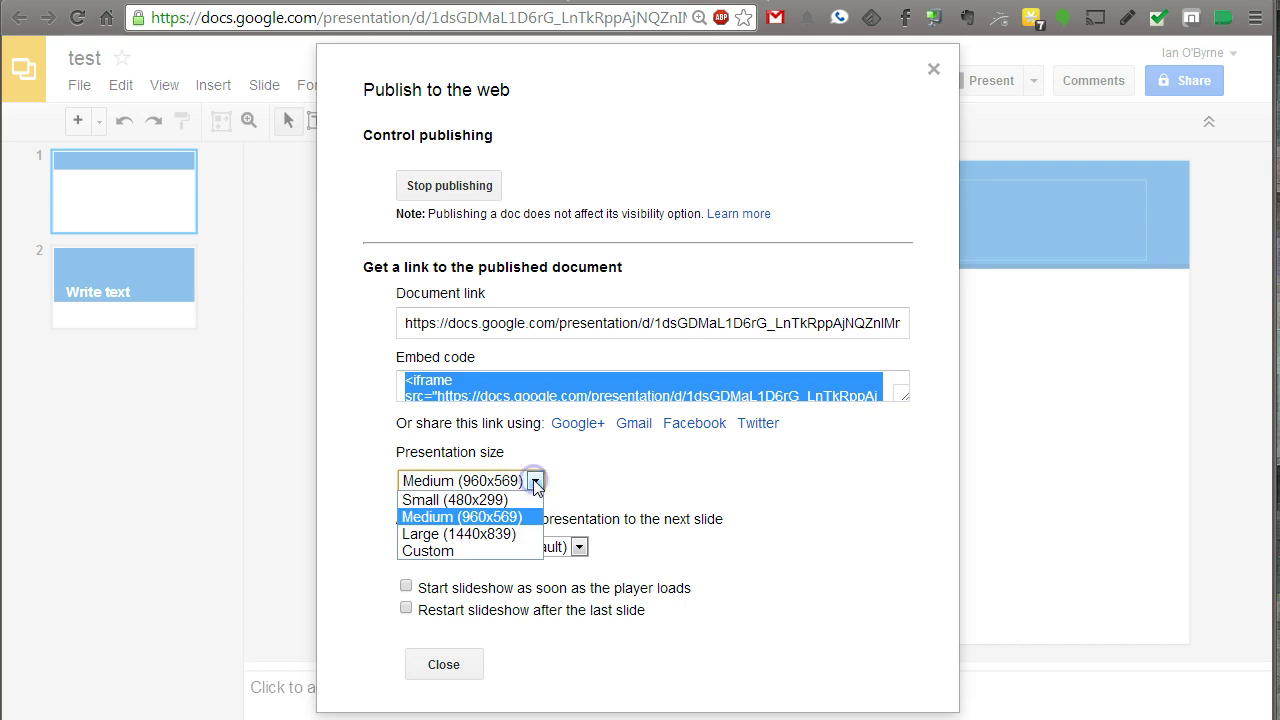
pyautogui.click(355, 470)
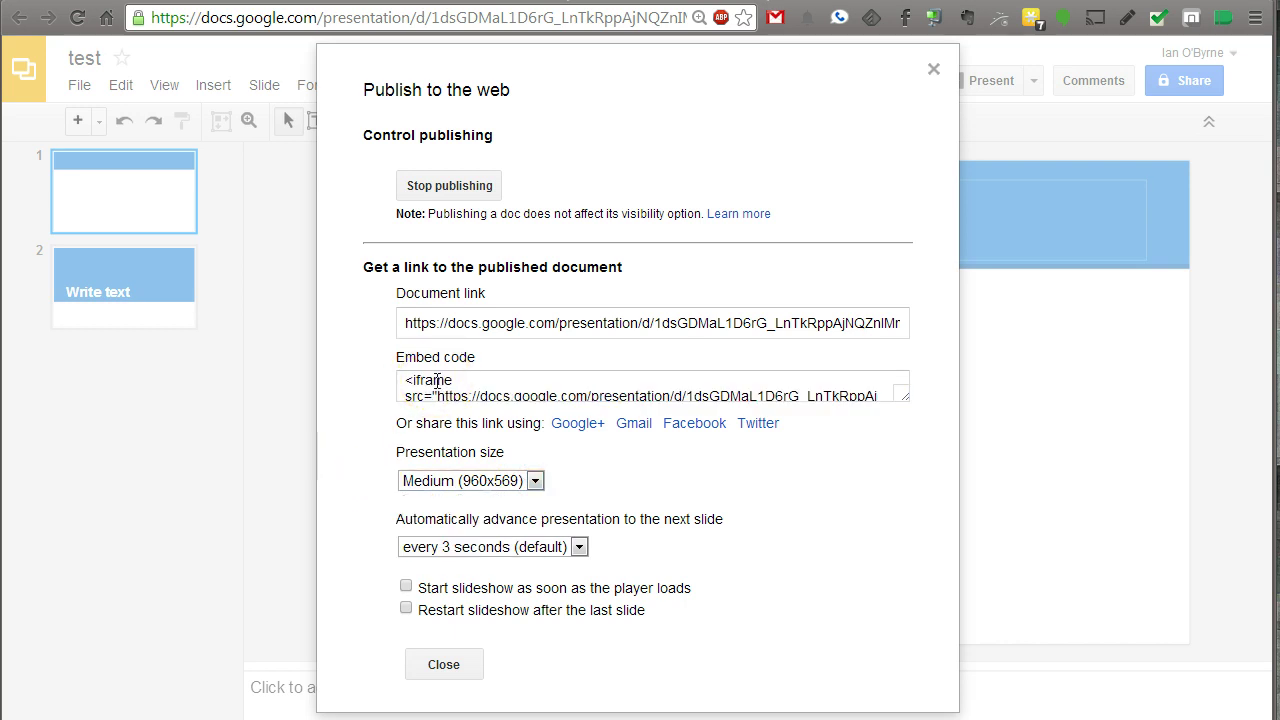
pyautogui.click(447, 664)
# Step: Return to the first slide, review the publish-to-web link and slideshow options again, and close them
pyautogui.click(151, 303)
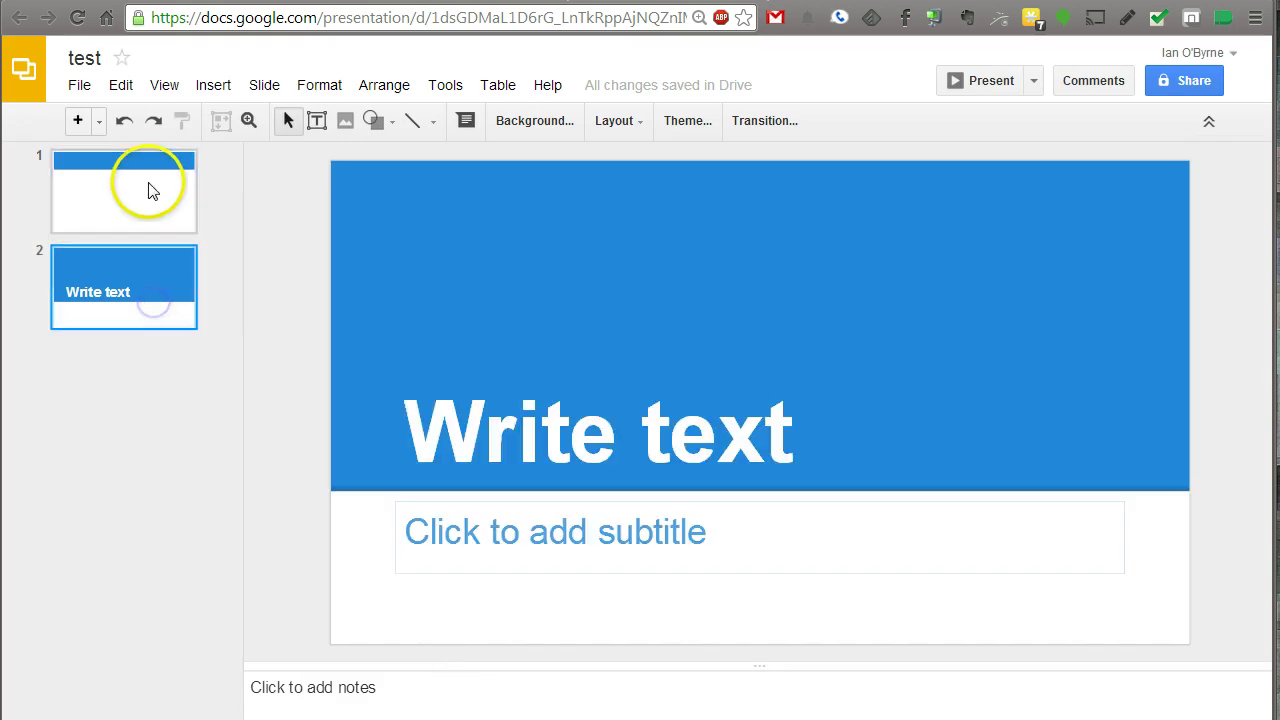
pyautogui.click(148, 190)
pyautogui.click(80, 86)
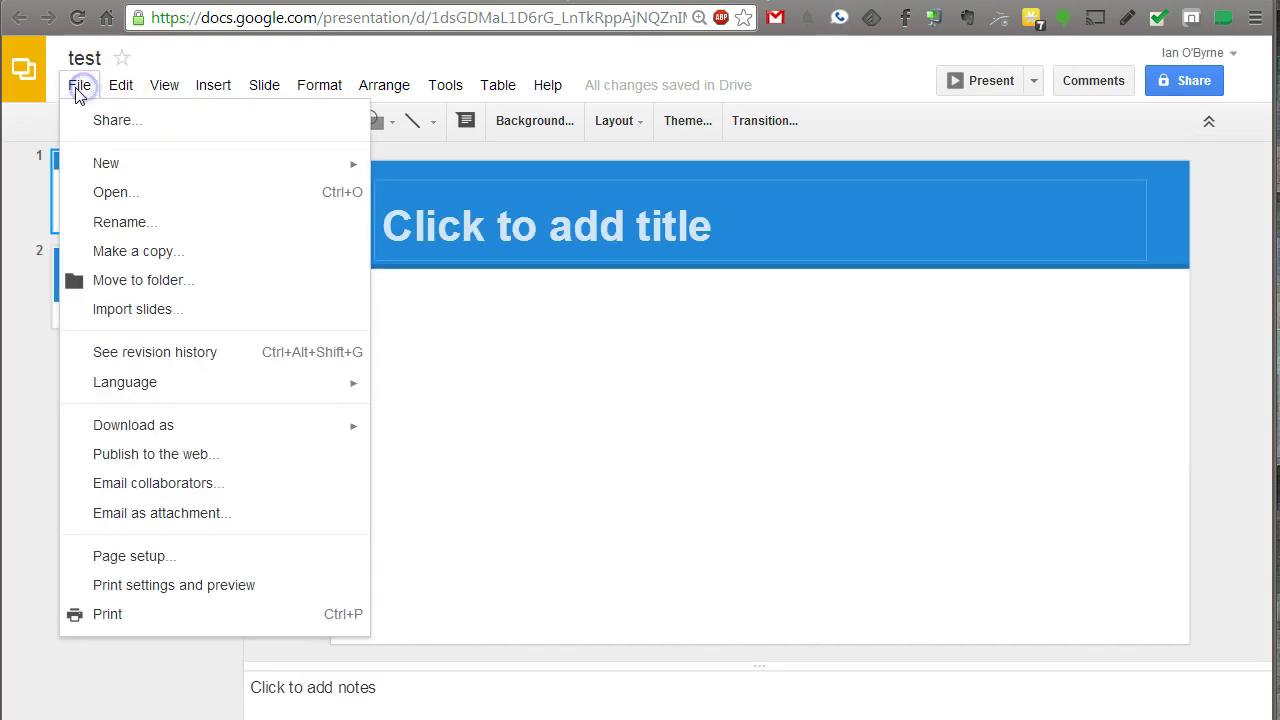
pyautogui.click(150, 456)
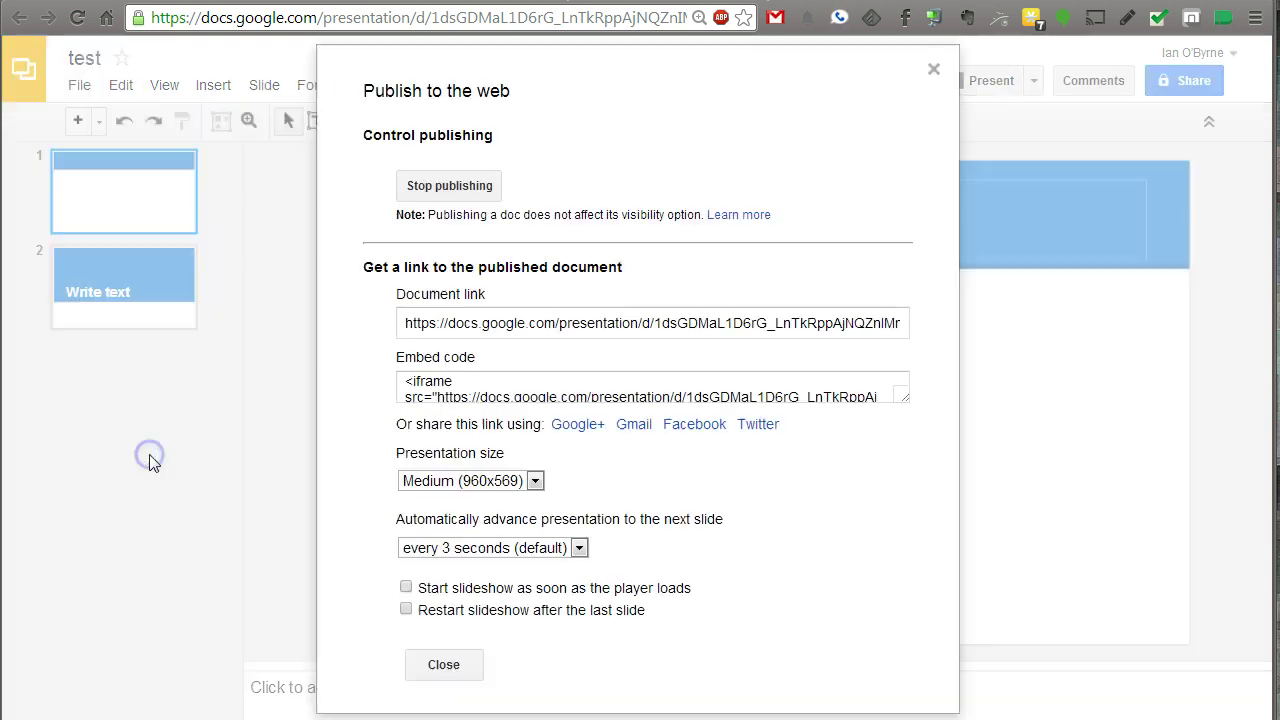
pyautogui.click(443, 664)
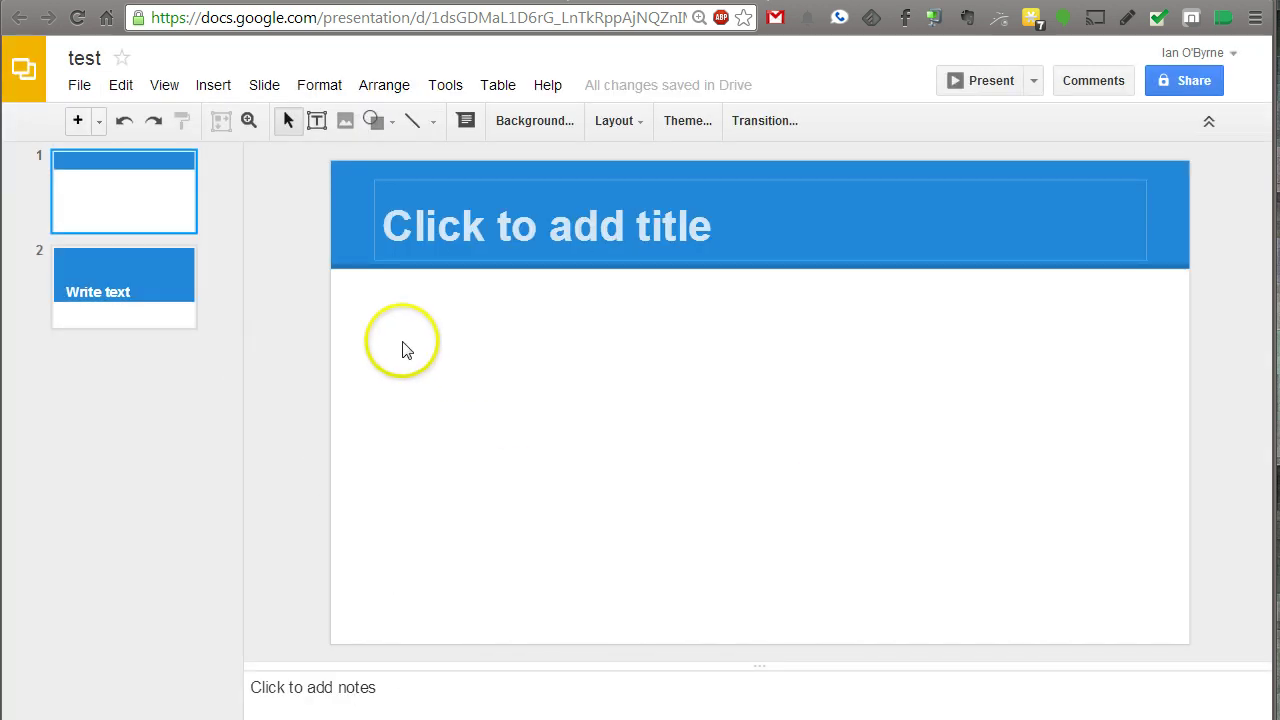
pyautogui.click(160, 300)
pyautogui.click(120, 214)
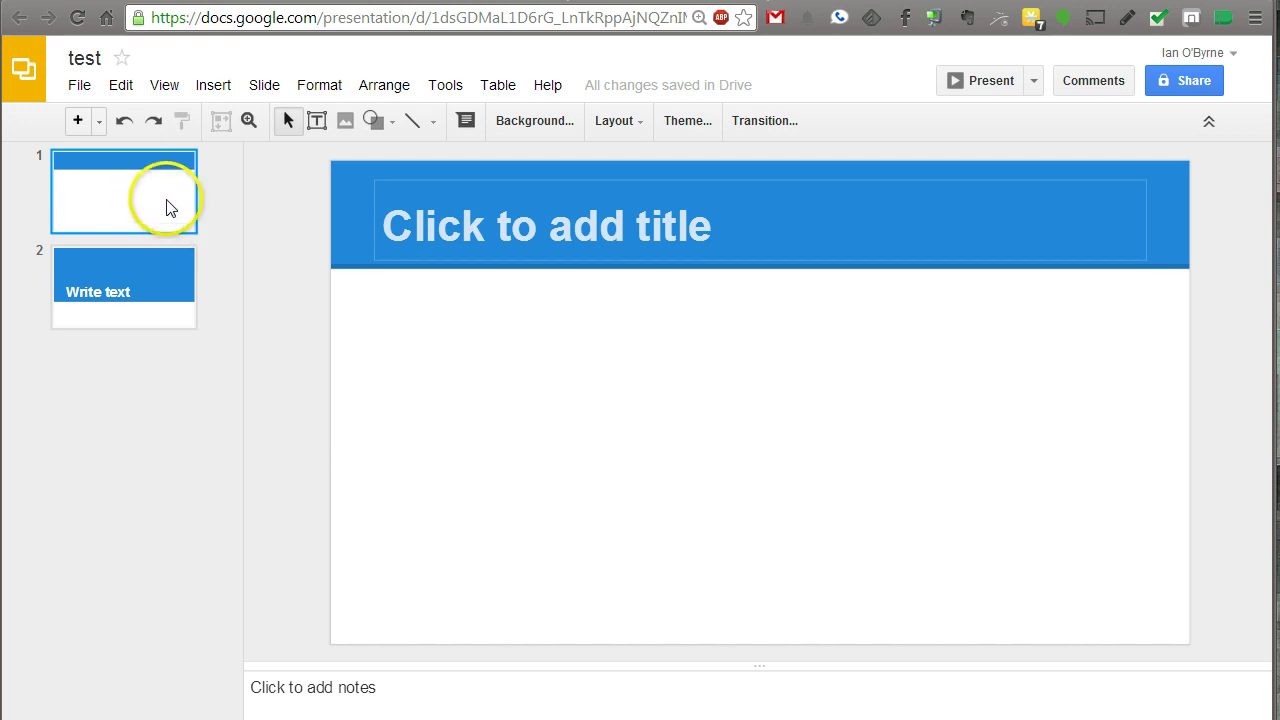
pyautogui.click(264, 90)
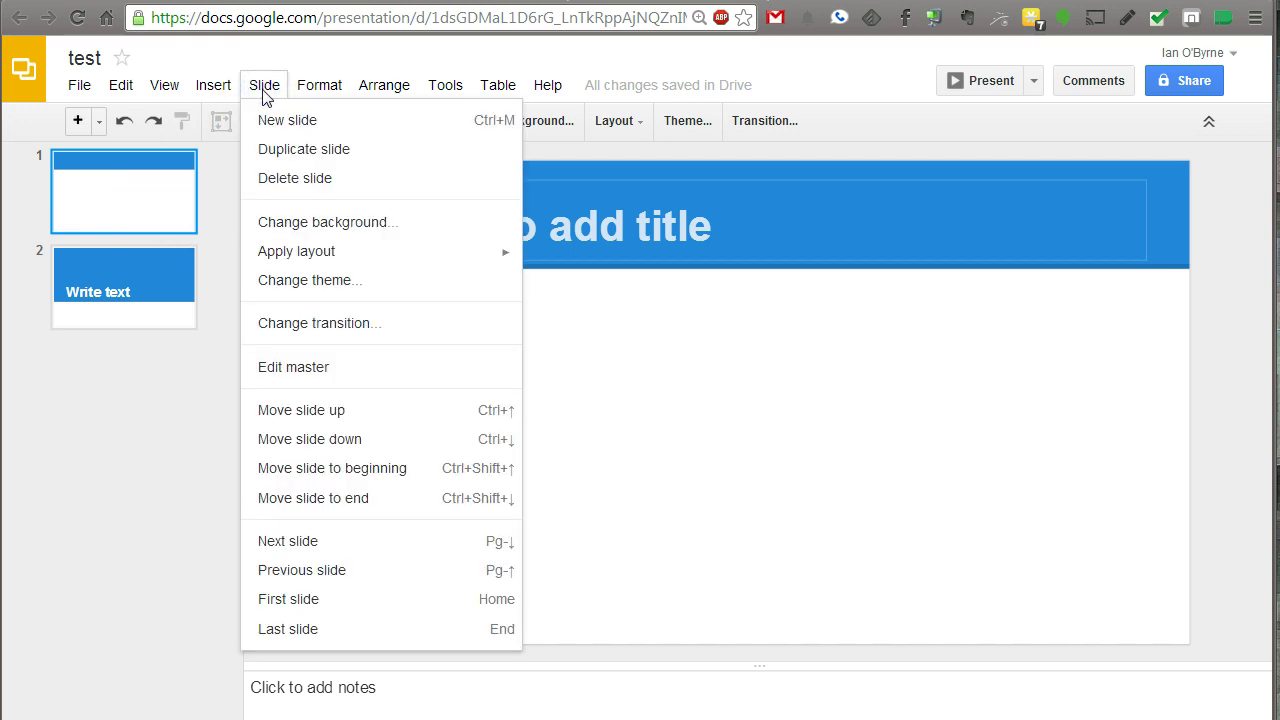
pyautogui.moveTo(446, 89)
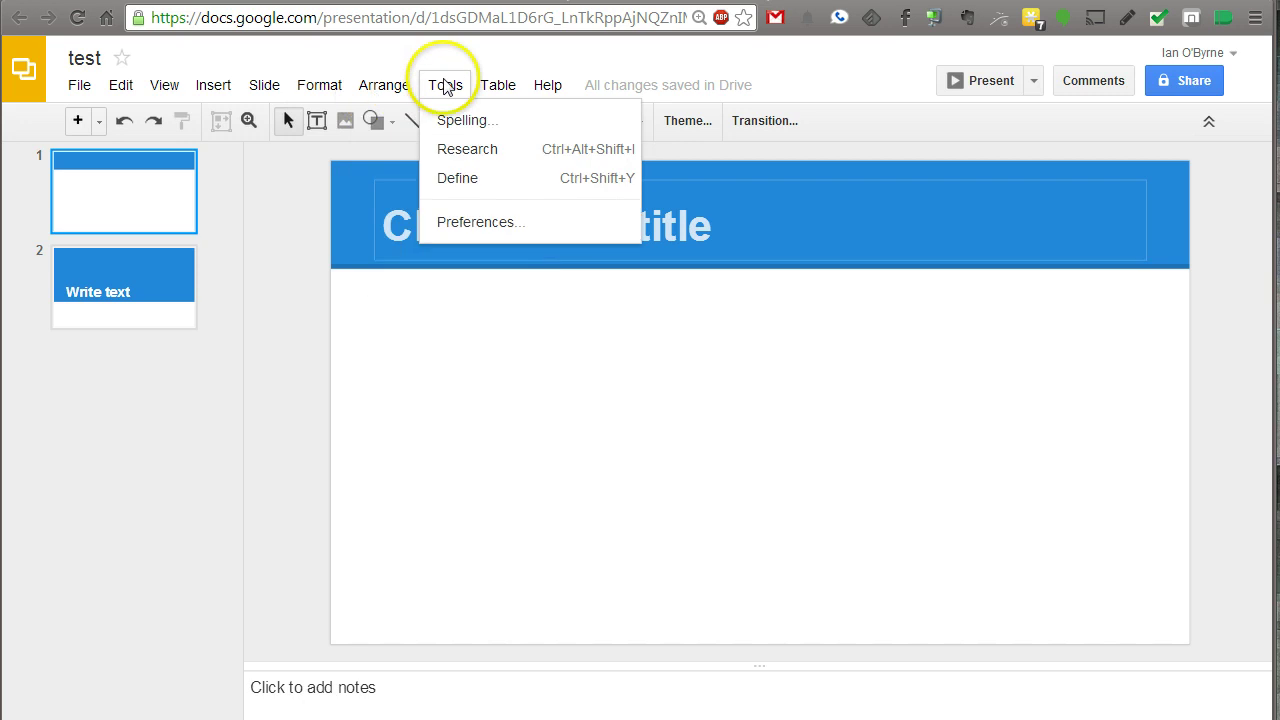
pyautogui.moveTo(210, 88)
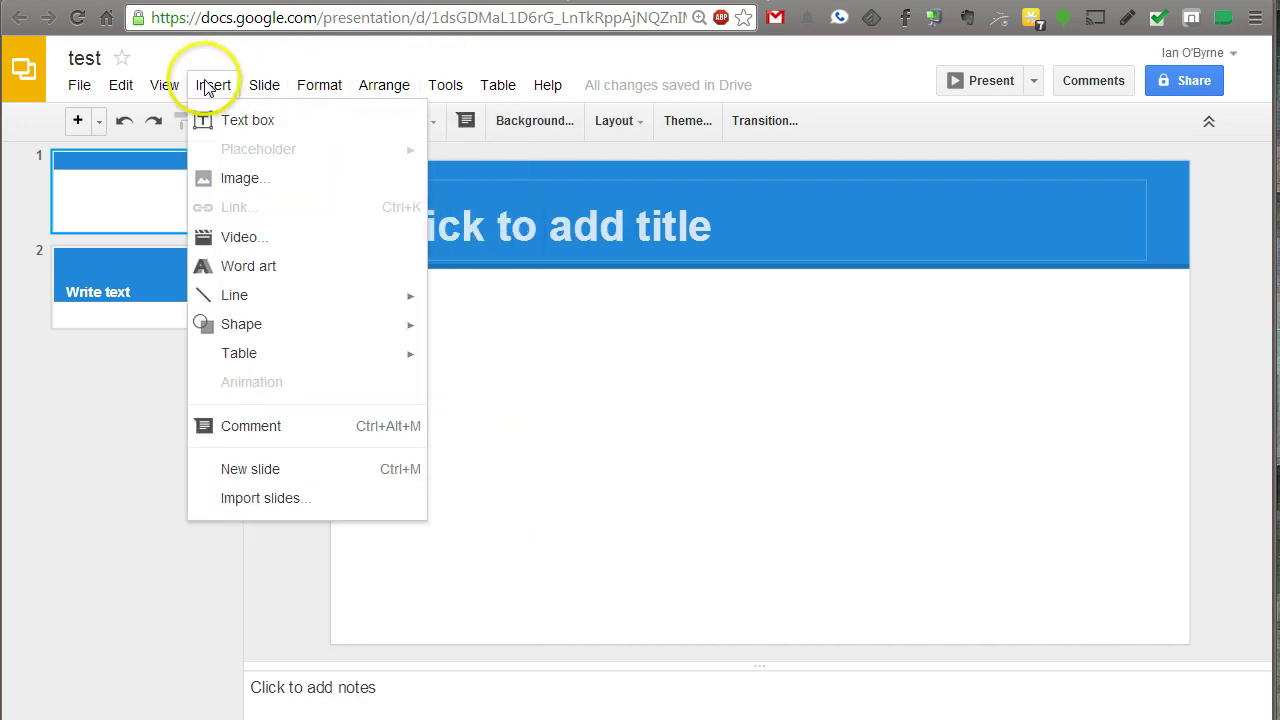
pyautogui.click(164, 88)
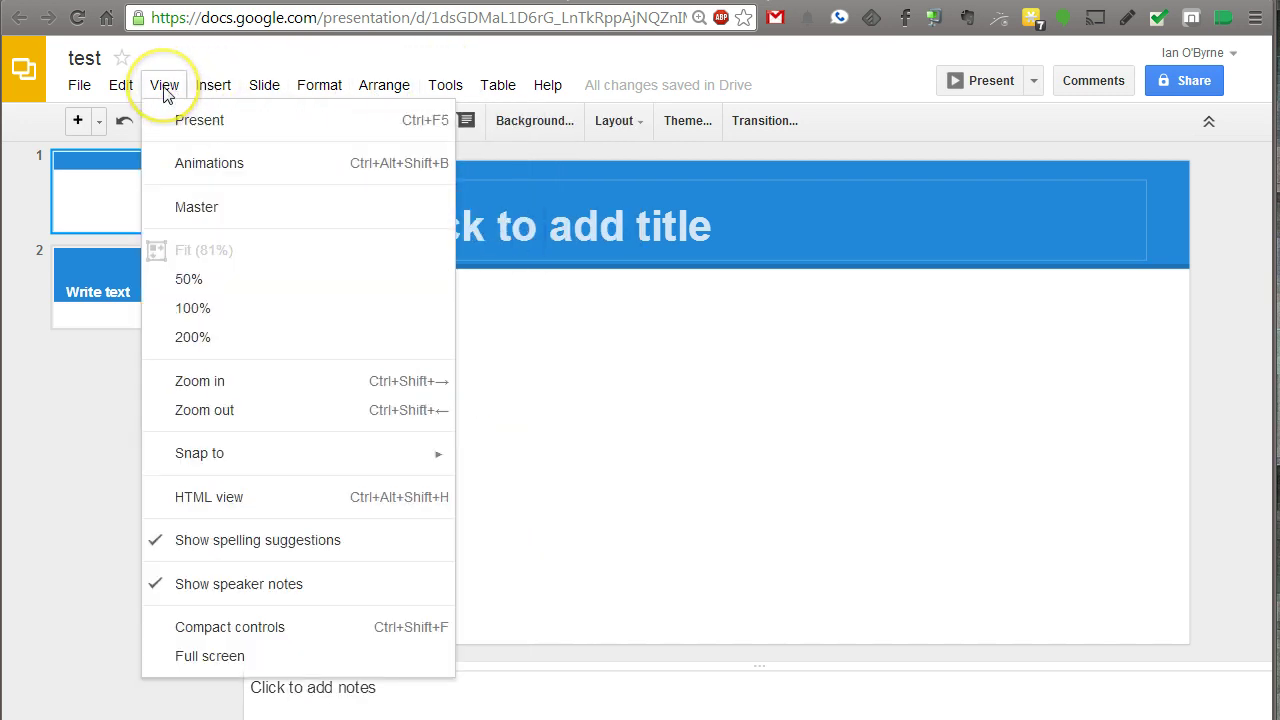
pyautogui.click(85, 308)
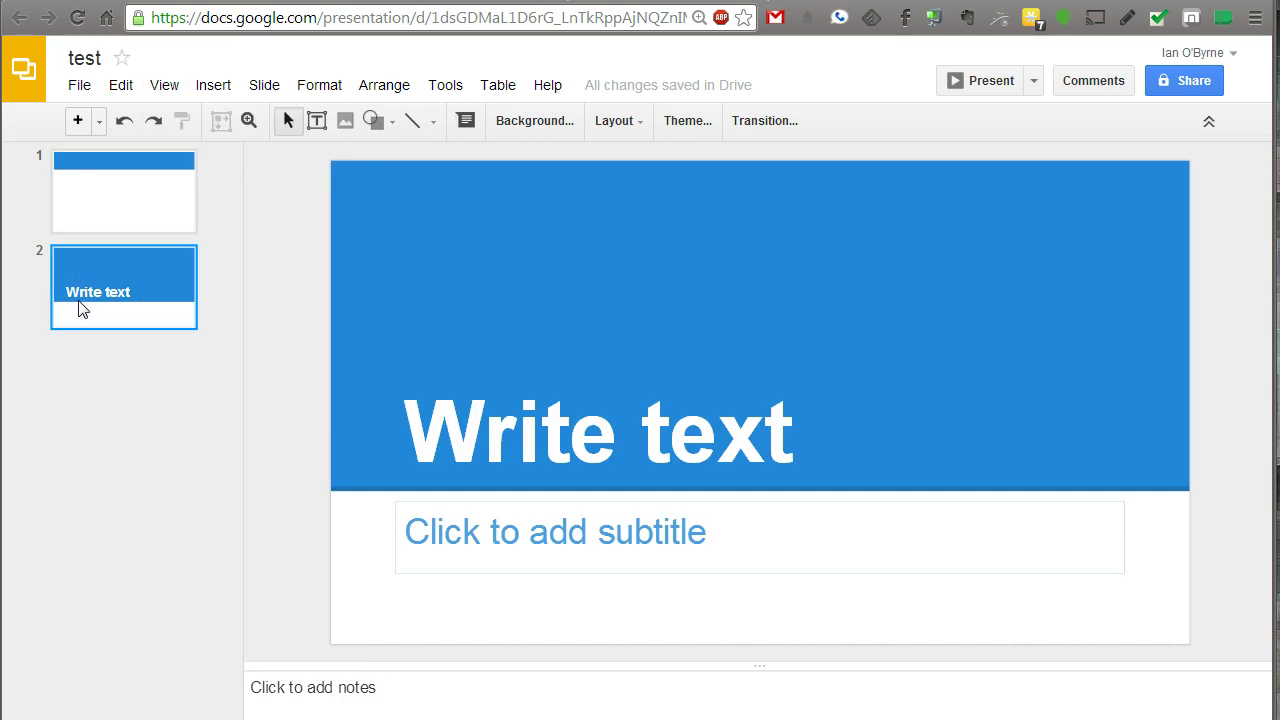
# Step: Switch to the Blended/Hybrid Learning presentation and look through its first six slides
pyautogui.click(121, 214)
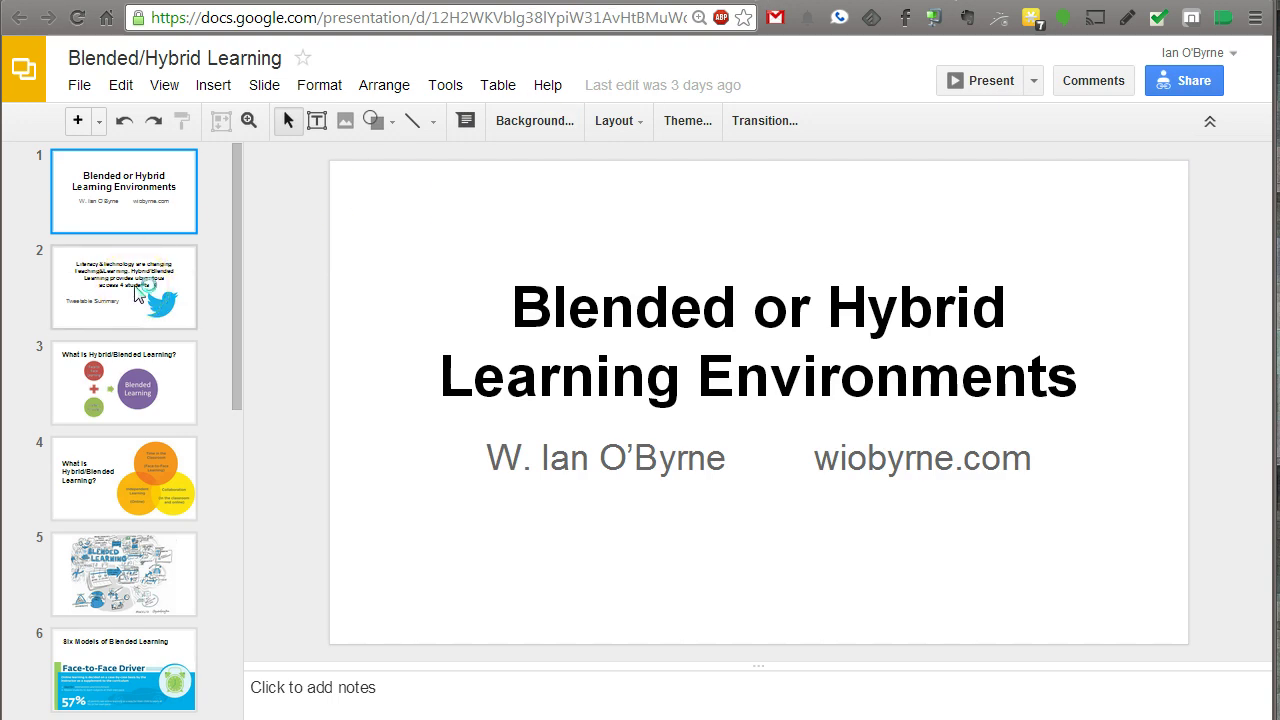
pyautogui.click(137, 292)
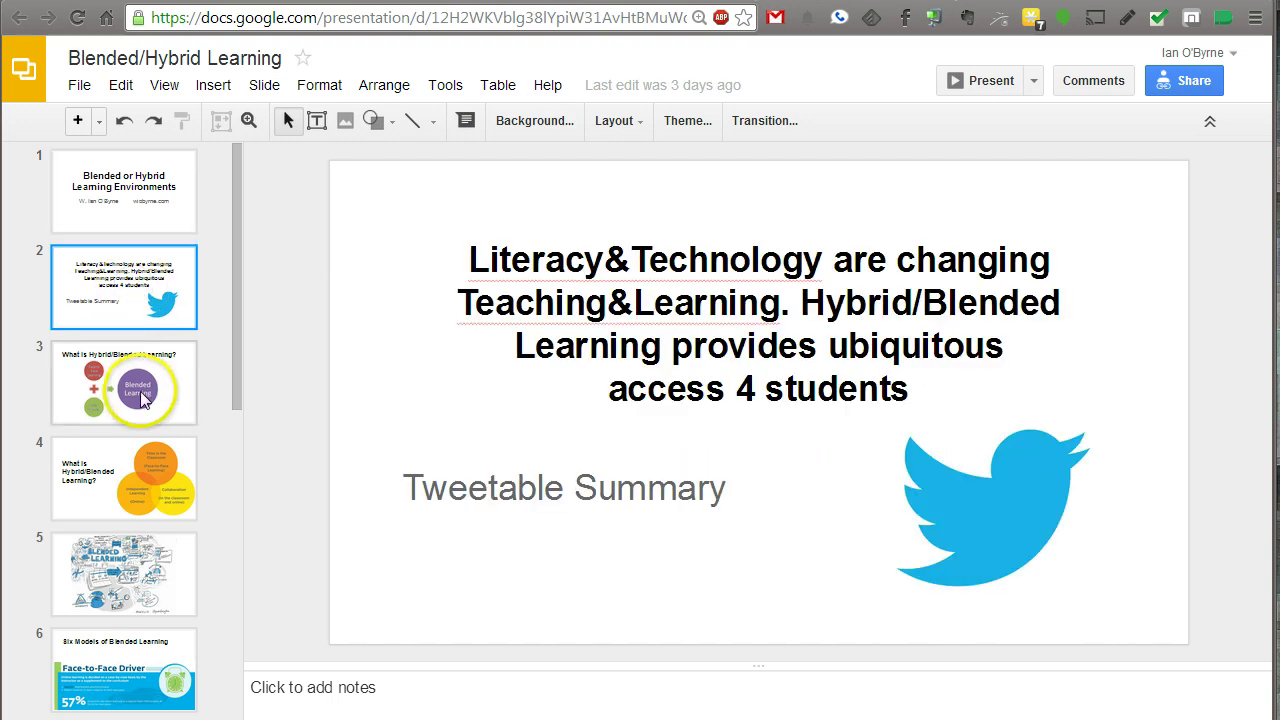
pyautogui.click(142, 392)
pyautogui.click(132, 476)
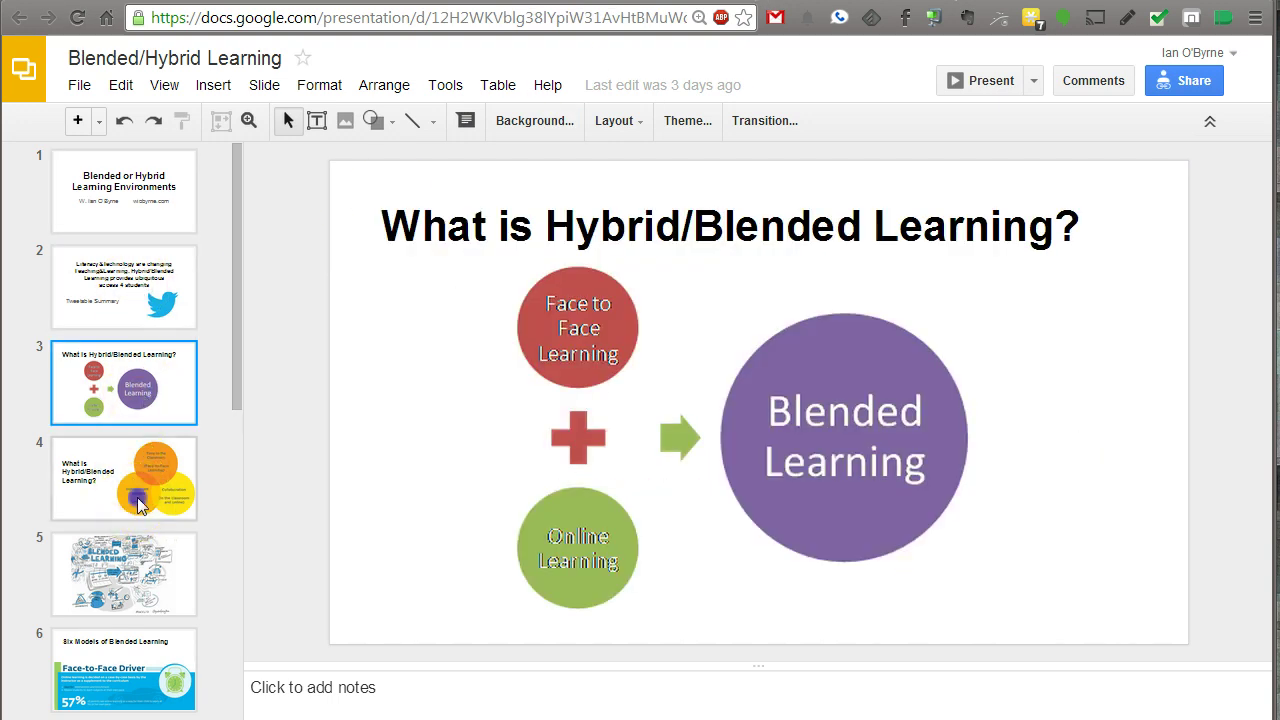
pyautogui.click(148, 387)
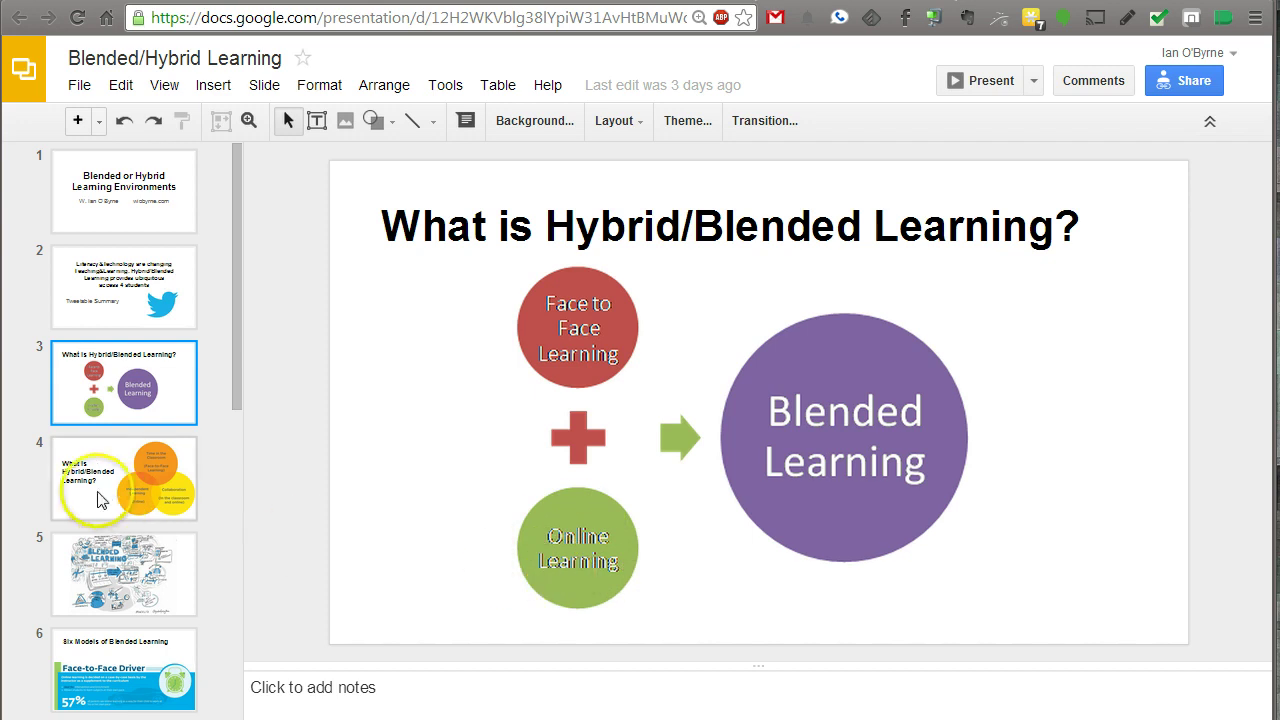
pyautogui.click(100, 492)
pyautogui.click(139, 573)
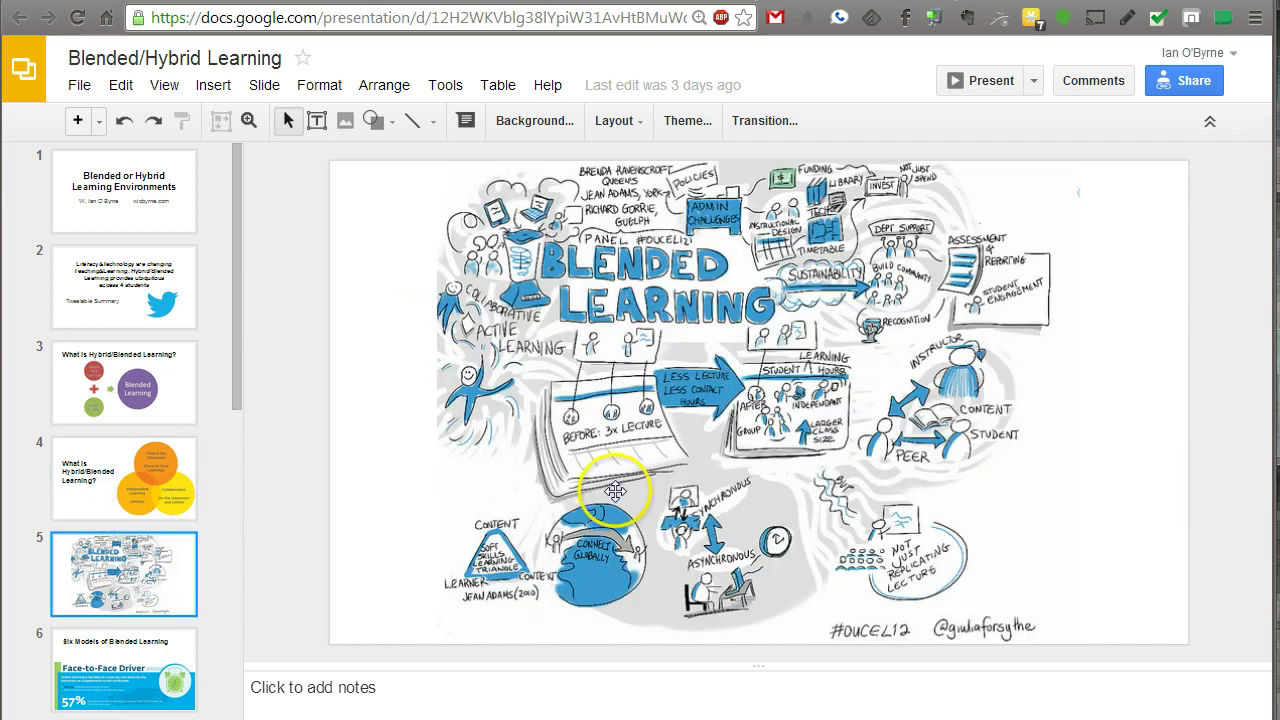
pyautogui.click(168, 658)
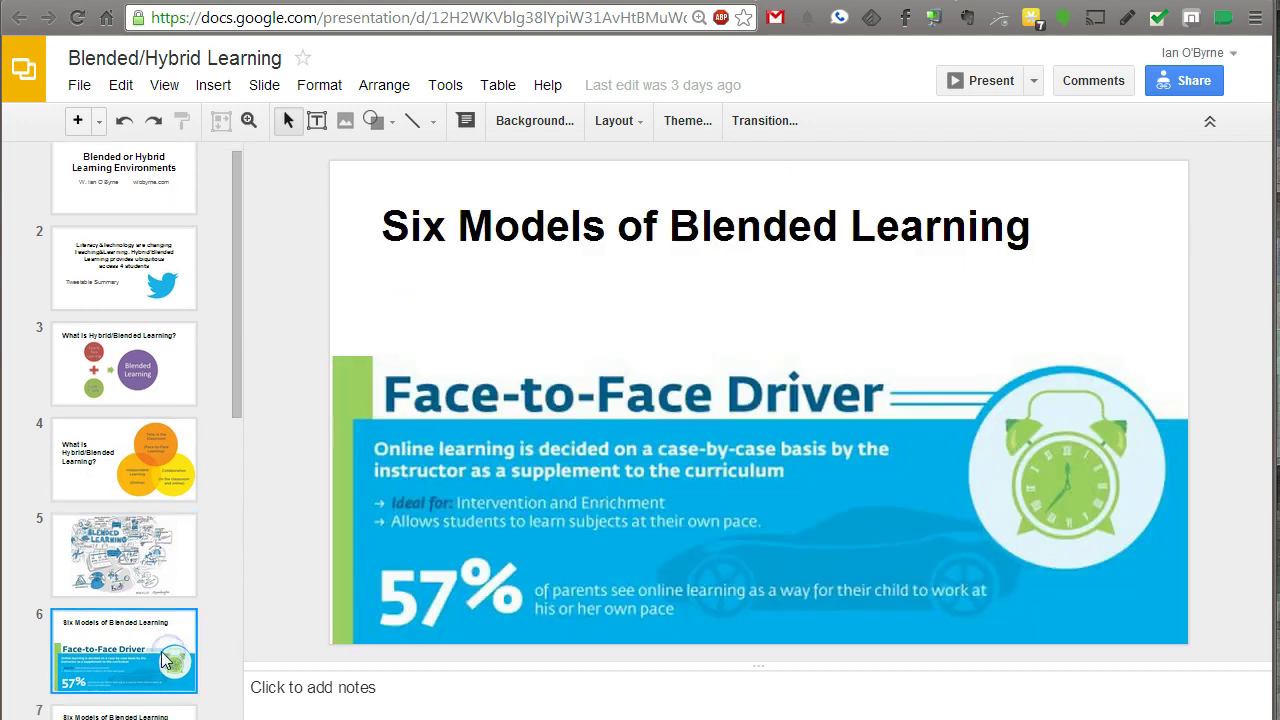
pyautogui.click(133, 566)
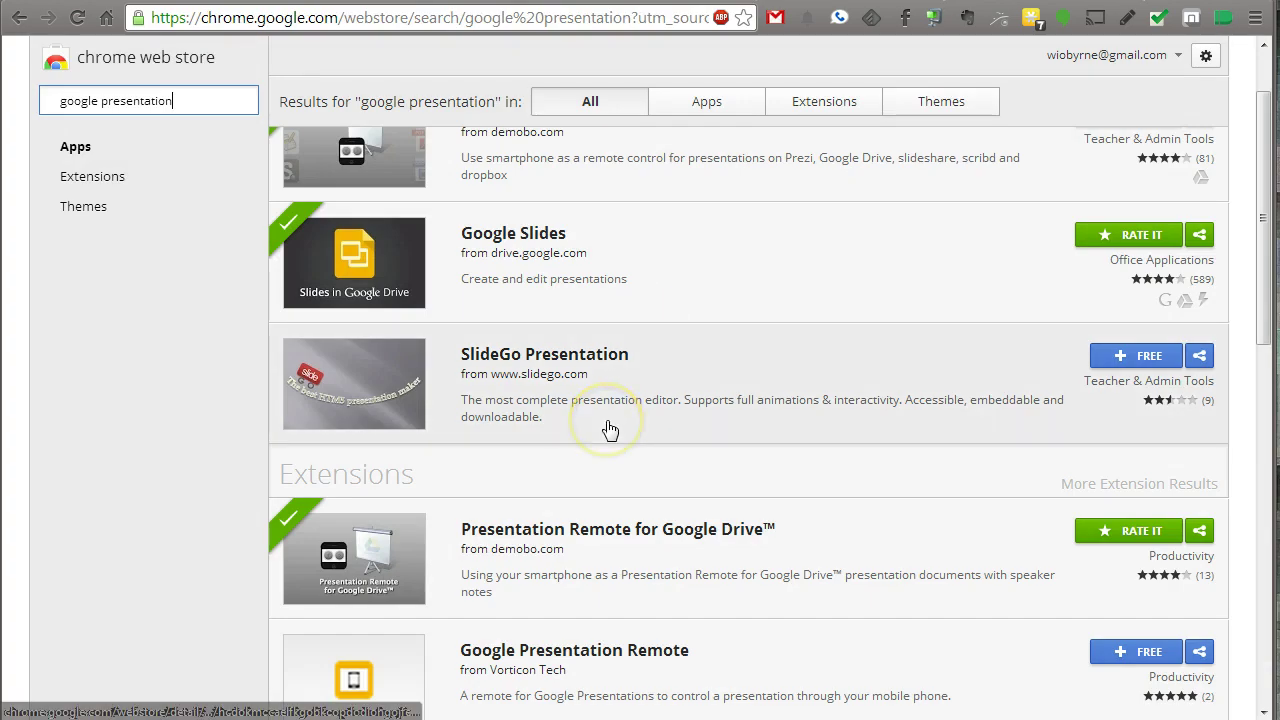
# Step: Examine the Google Slides app's compatibility badges in the Chrome Web Store results for "google presentation", and return to the "test" presentation
pyautogui.scroll(2, 610, 430)
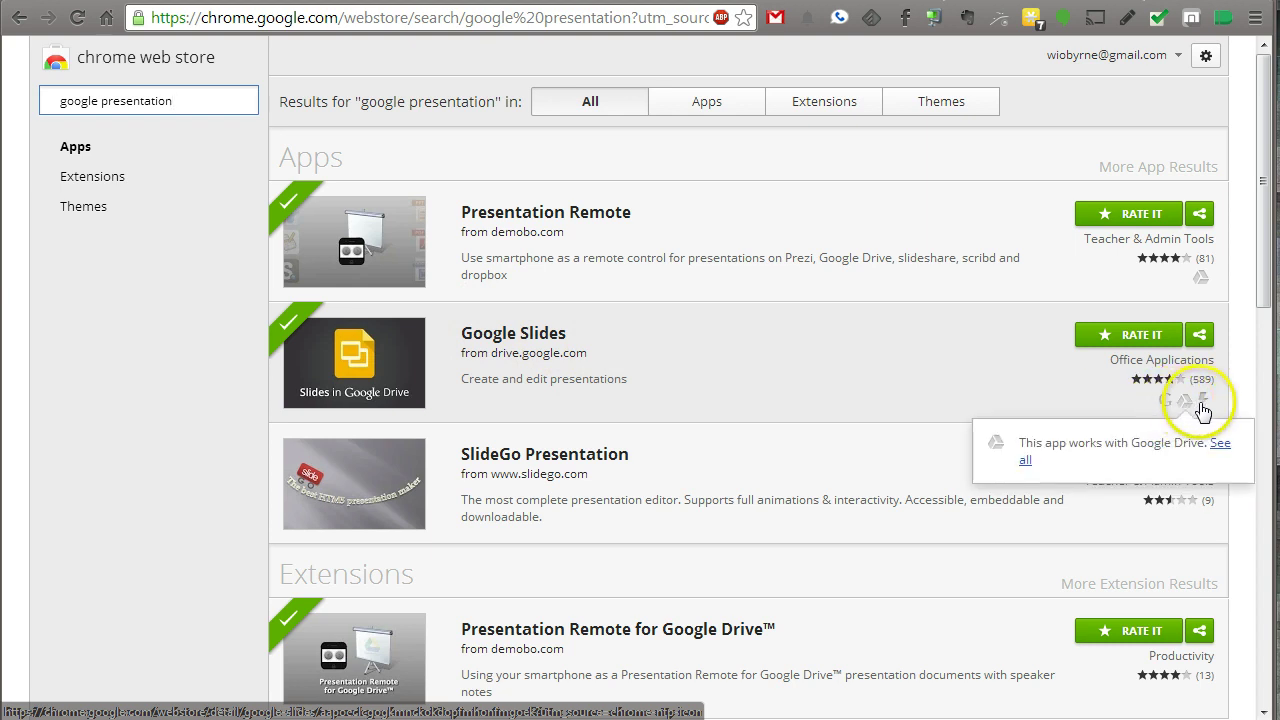
pyautogui.moveTo(1207, 410)
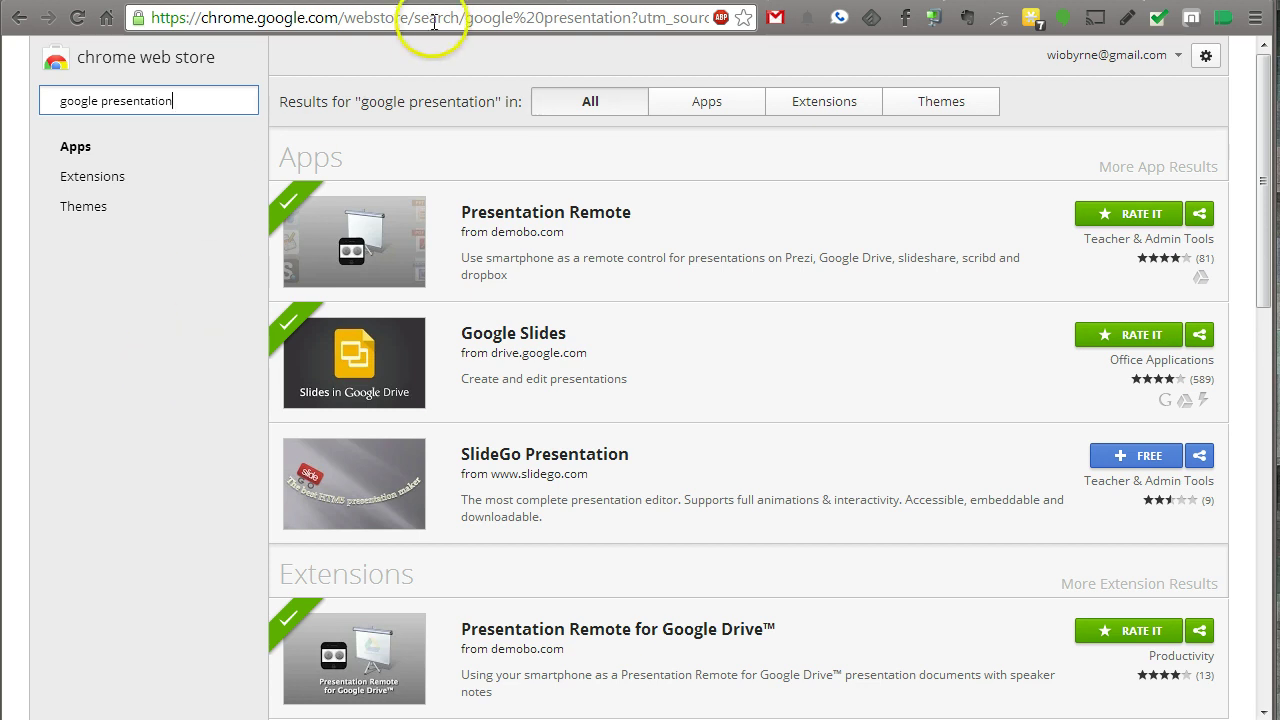
pyautogui.click(477, 5)
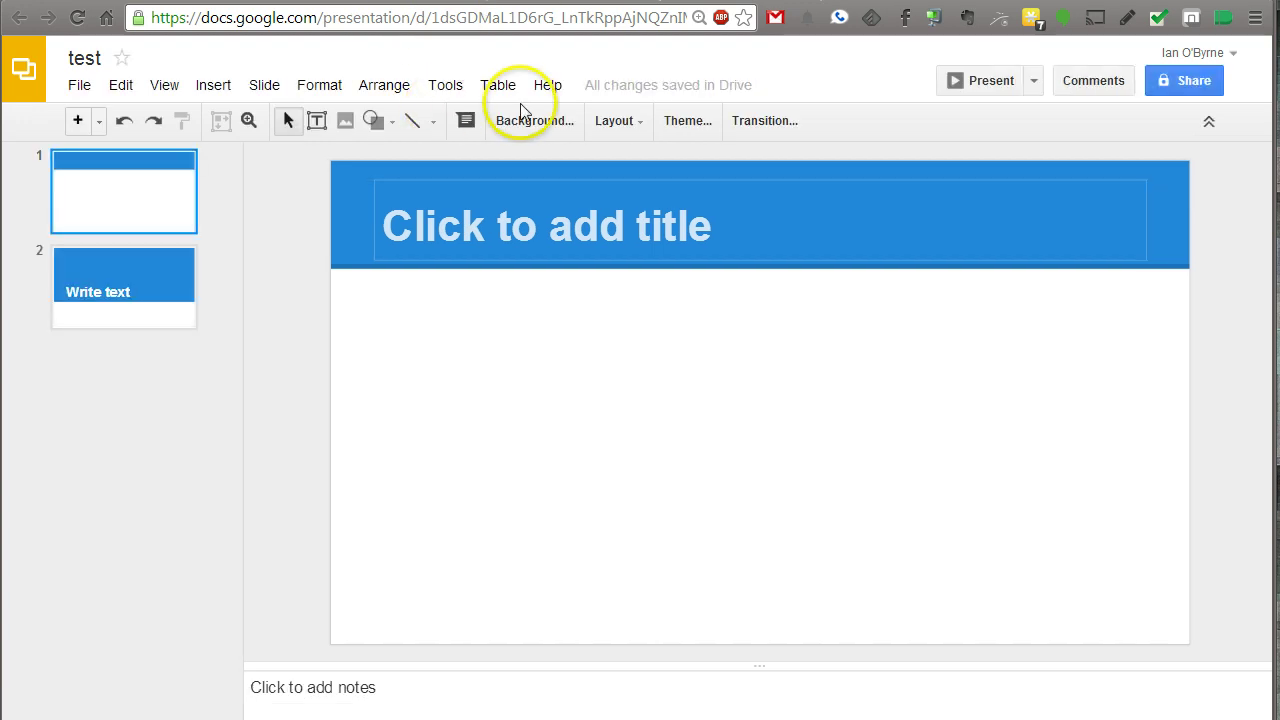
pyautogui.click(79, 86)
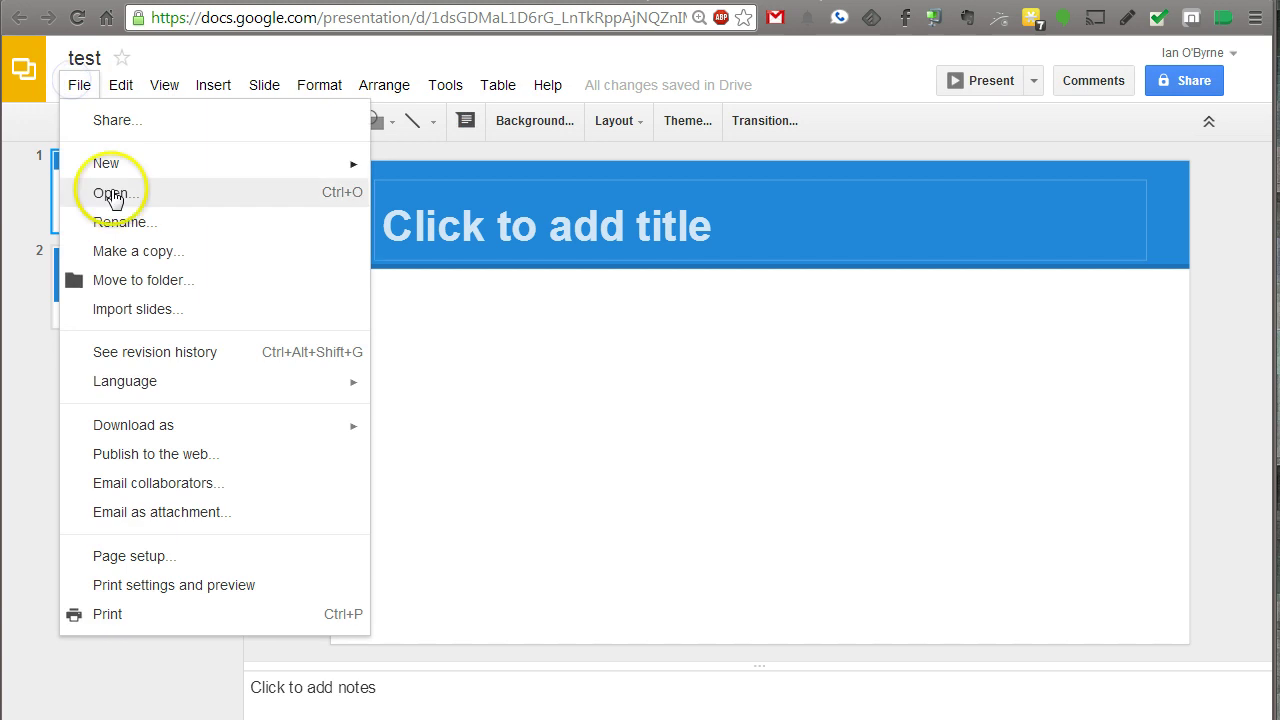
pyautogui.moveTo(171, 431)
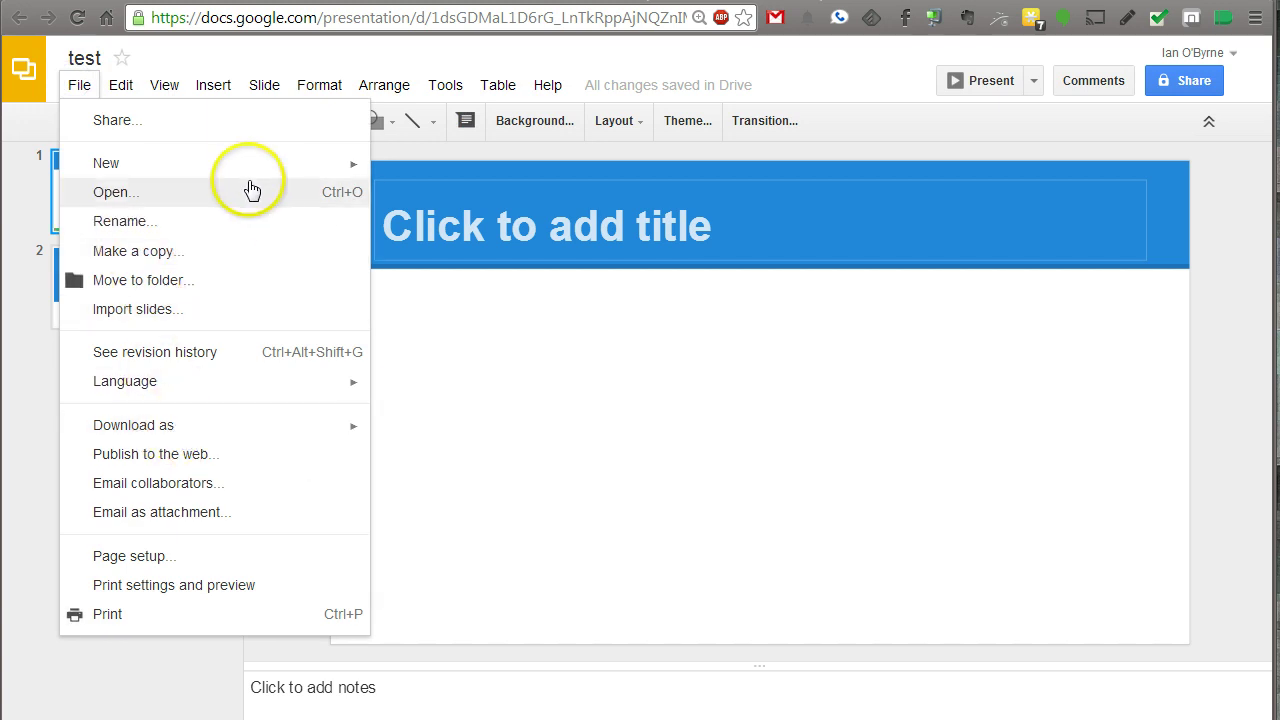
pyautogui.click(499, 299)
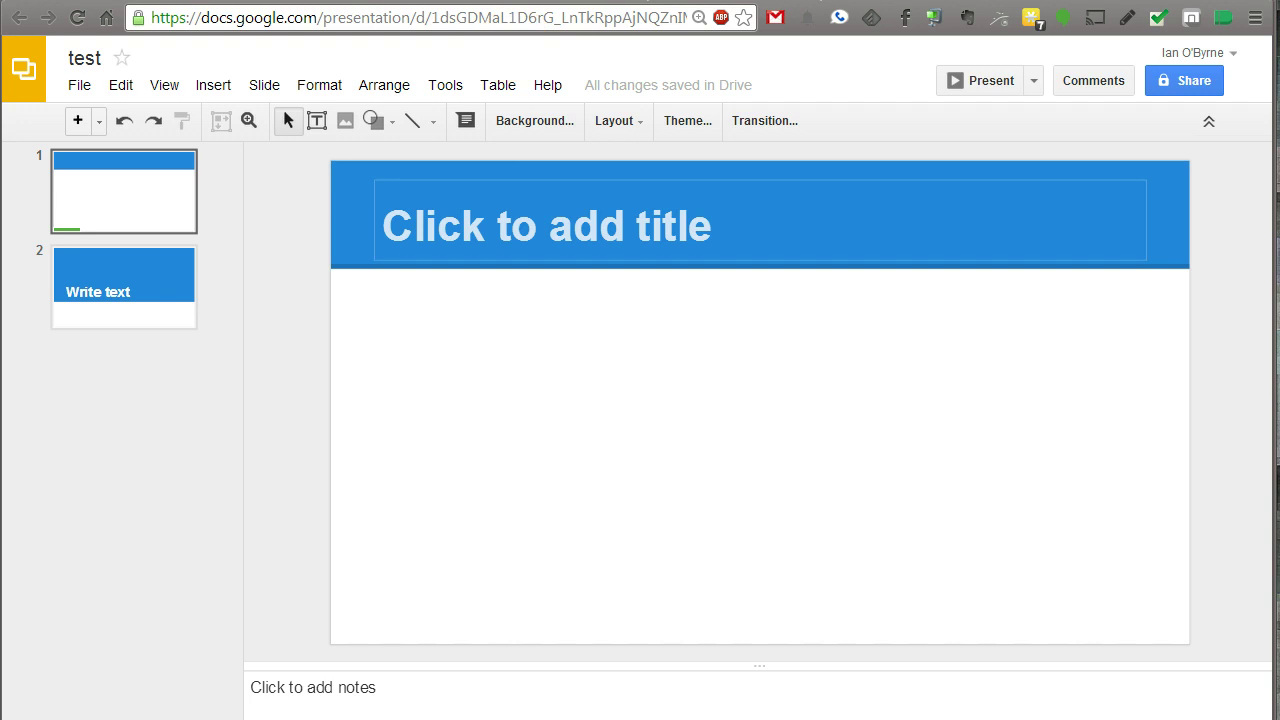